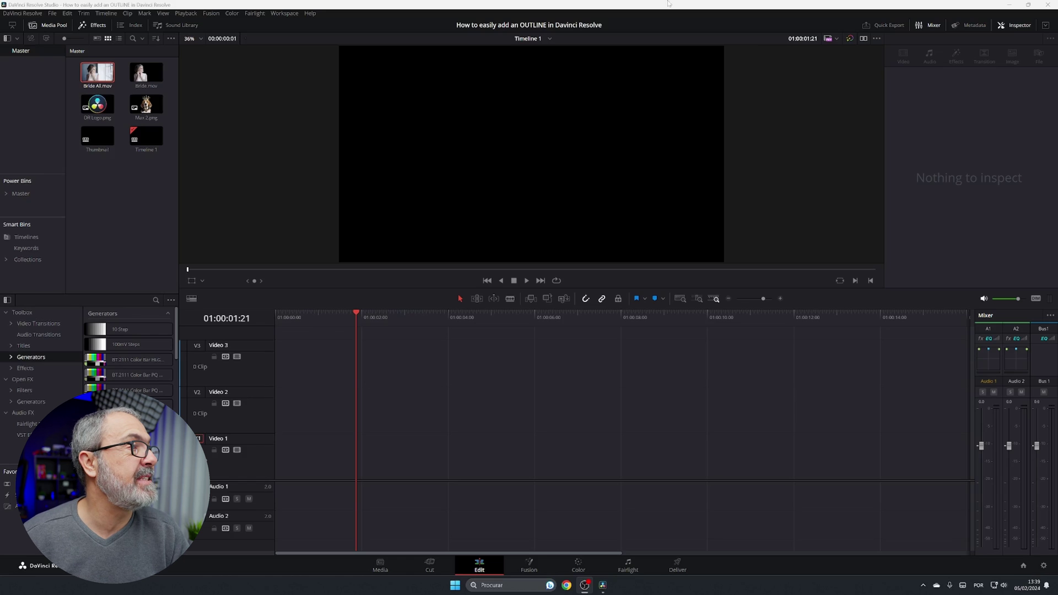
Place Max 2.png on Video 1 and open that beagle clip in Fusion.
click(117, 75)
drag(157, 113, 281, 460)
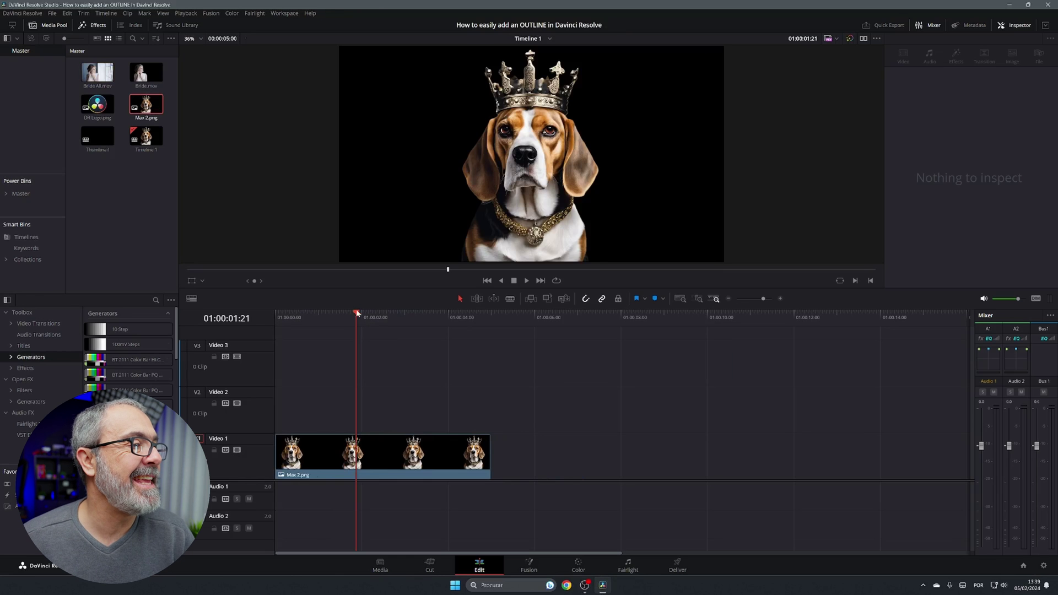
click(391, 455)
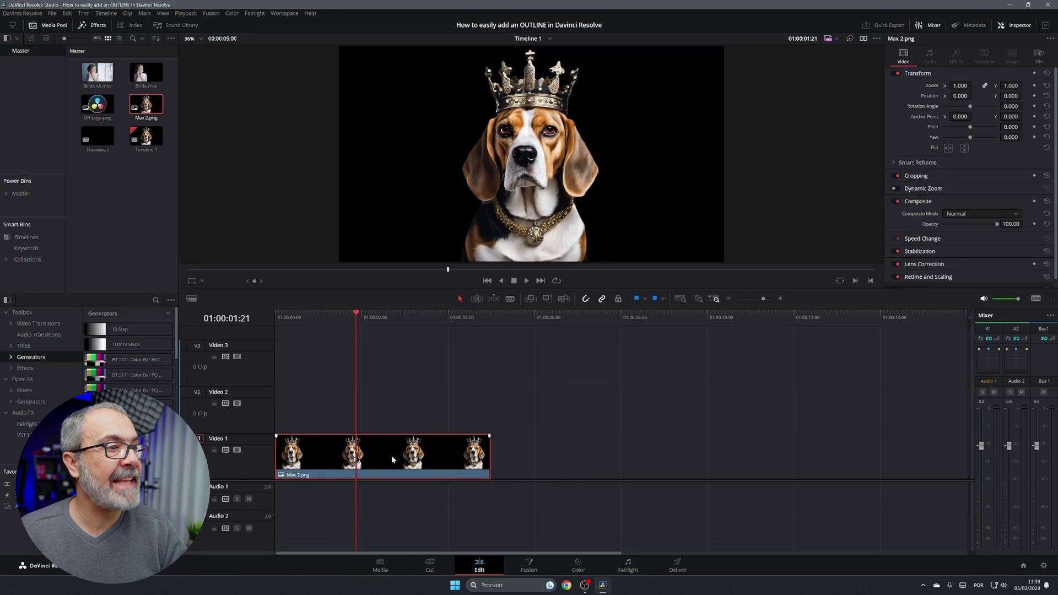
click(537, 572)
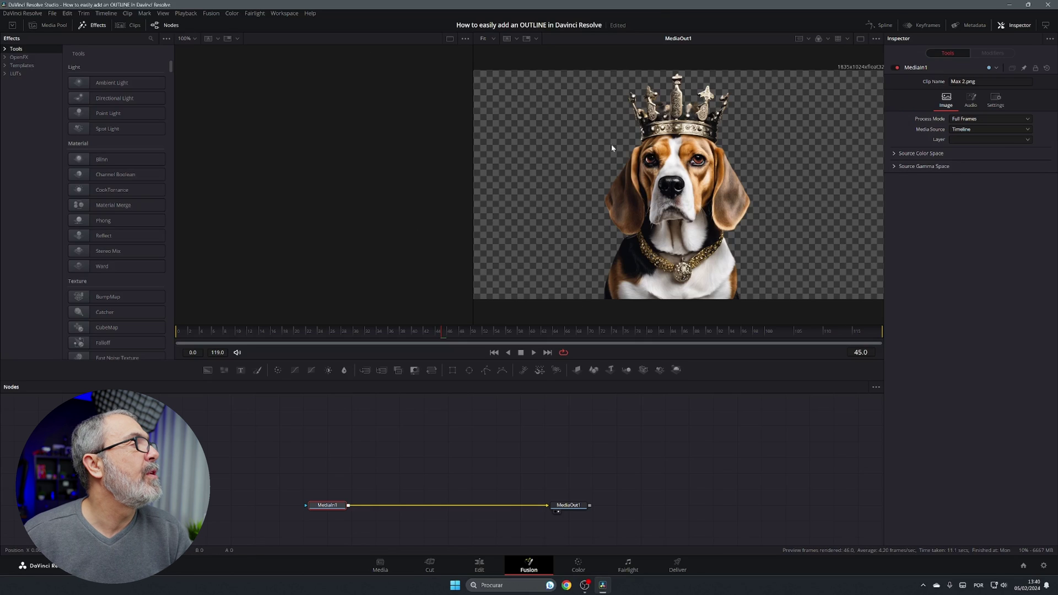
Insert the Edge Control template between MediaIn1 and MediaOut1.
click(5, 65)
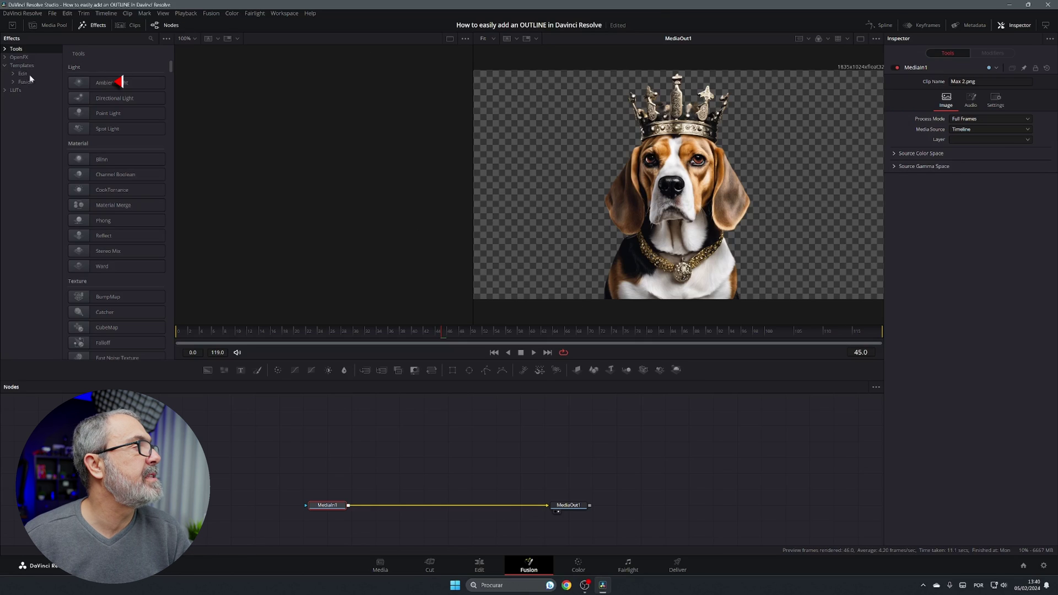
click(13, 82)
click(37, 82)
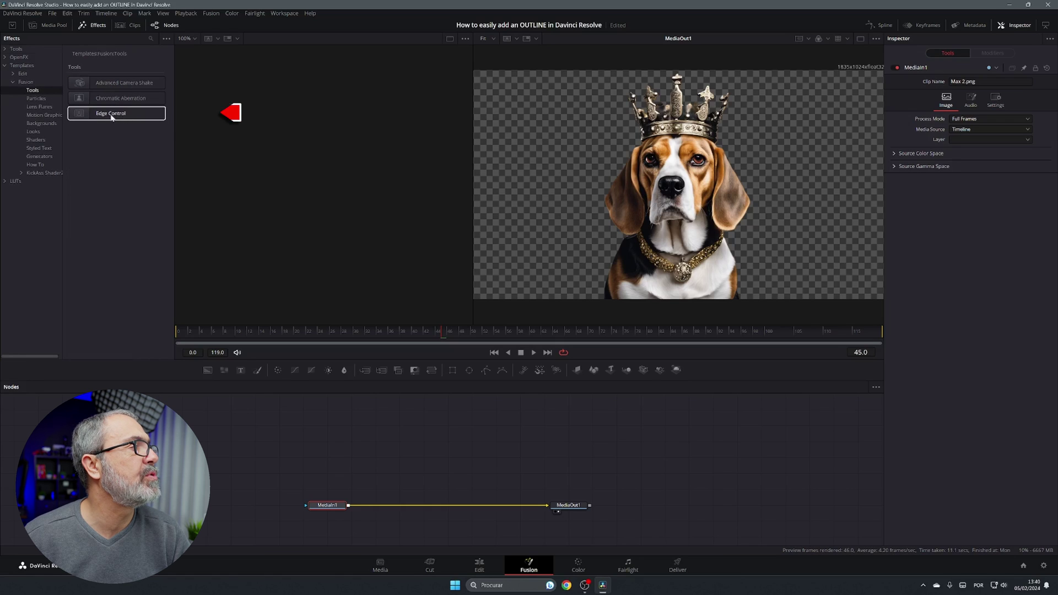
drag(112, 117, 470, 508)
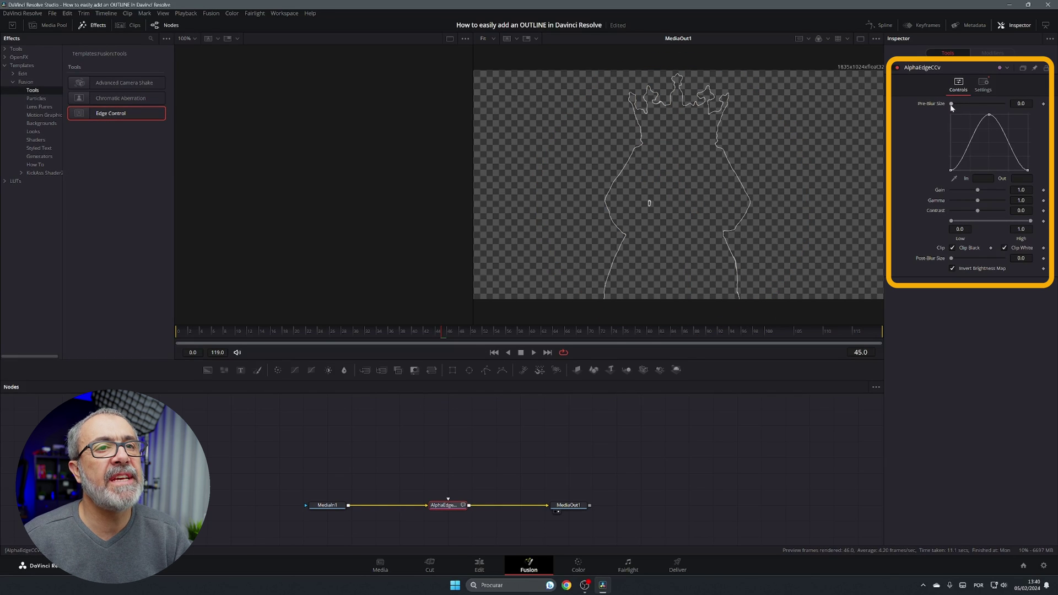
Widen the outline with Pre-Blur 23.6, higher Gain and Post-Blur 4.02, then merge it with the beagle.
drag(952, 105, 964, 104)
drag(978, 190, 983, 213)
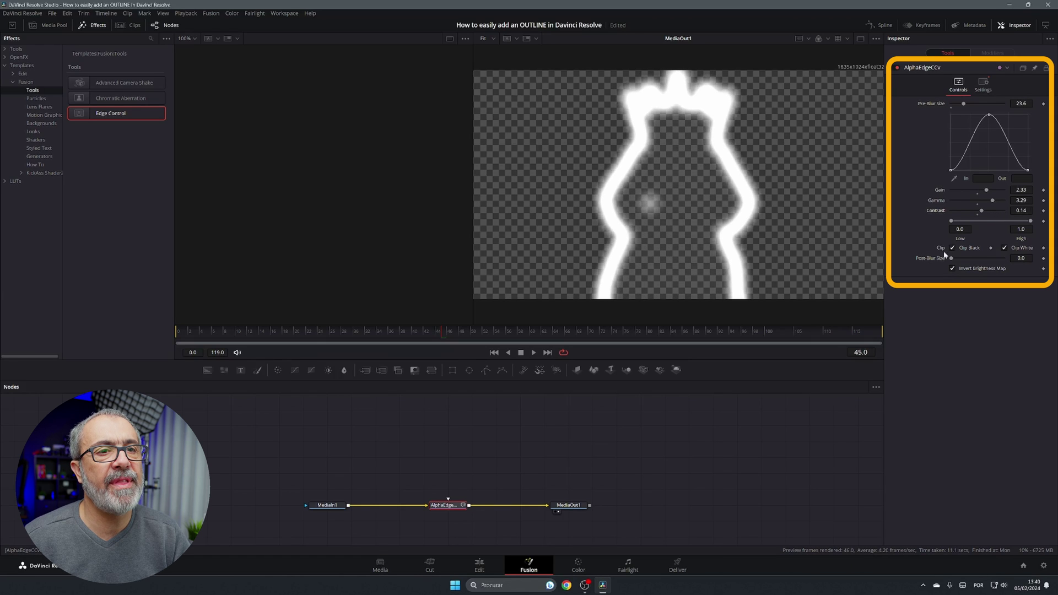
mouse_move(954, 264)
mouse_down()
mouse_move(985, 259)
mouse_move(971, 264)
mouse_up()
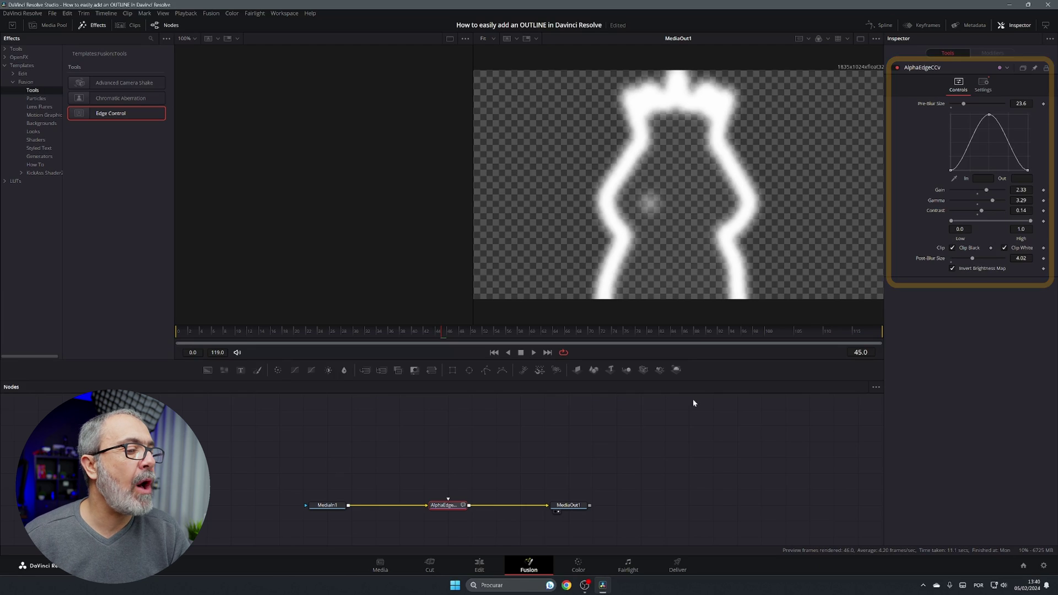
drag(350, 505, 448, 441)
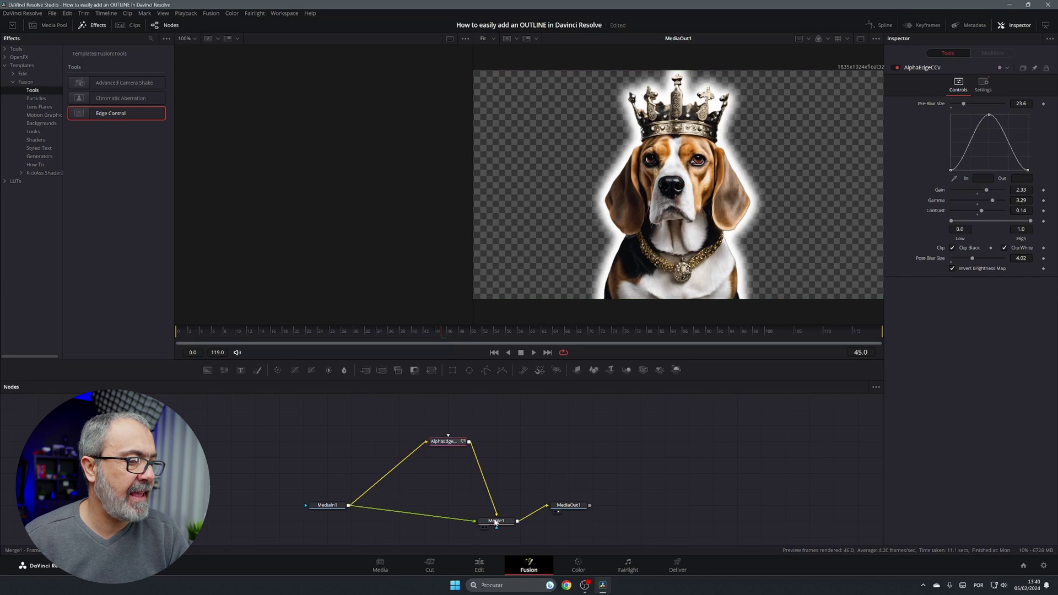
Line Merge1 up between MediaIn1 and MediaOut1, place AlphaEdge above it, and view the Edit timeline.
drag(496, 522, 472, 505)
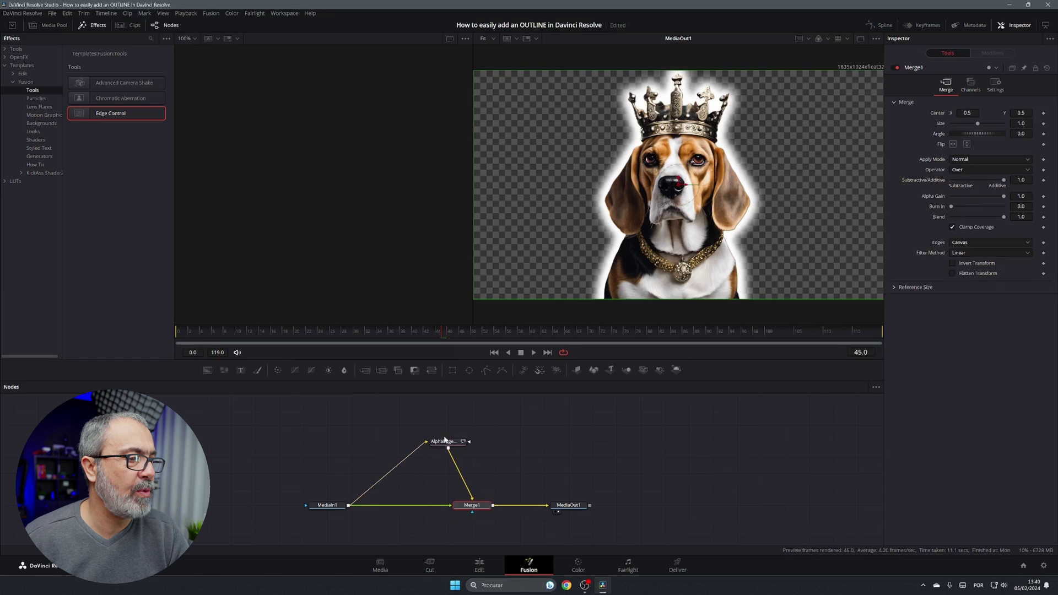
drag(444, 439, 473, 457)
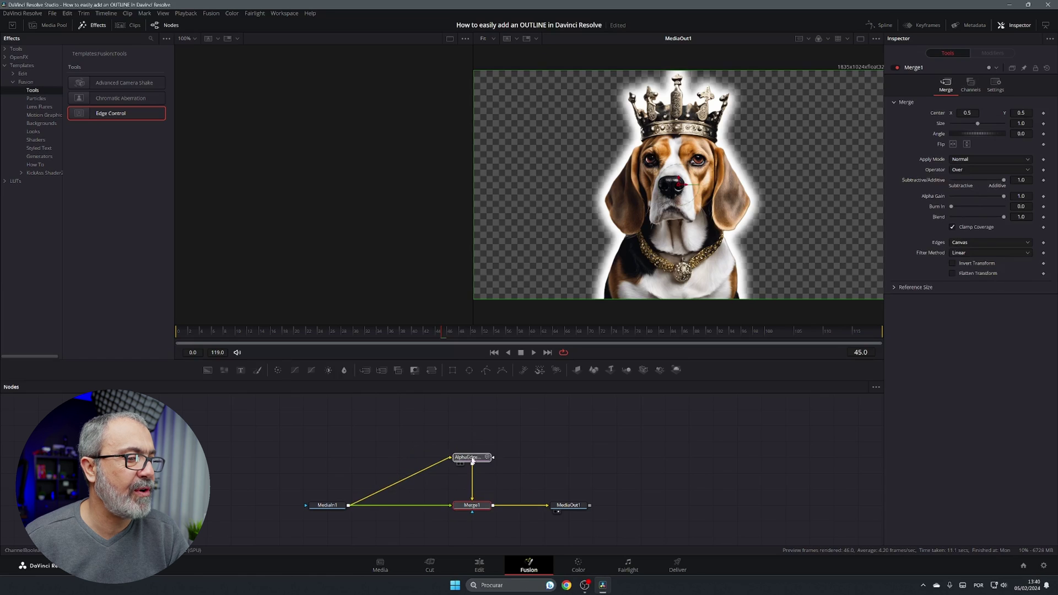
click(474, 565)
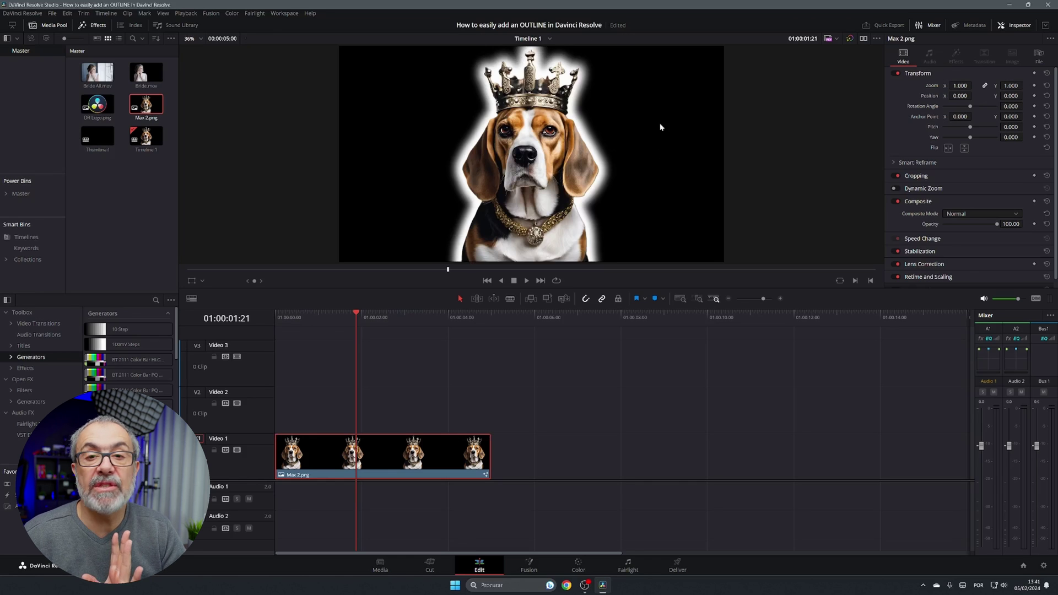
Delete Merge1 and ColorCorrector1 in Fusion so AlphaEdge feeds MediaOut1 directly.
click(510, 568)
drag(438, 438, 509, 513)
click(477, 507)
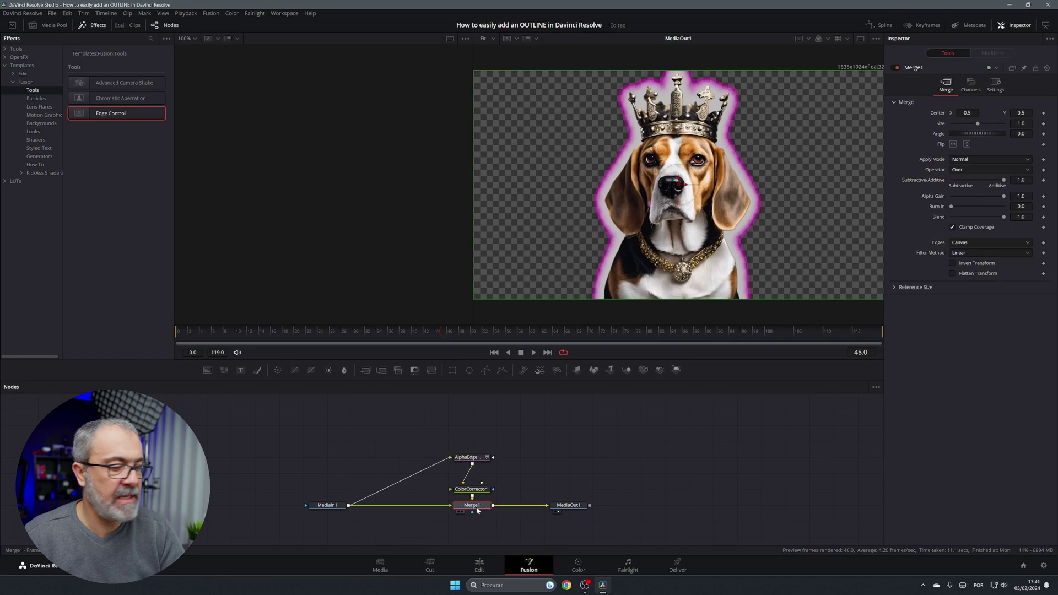
key(Delete)
click(472, 488)
key(Delete)
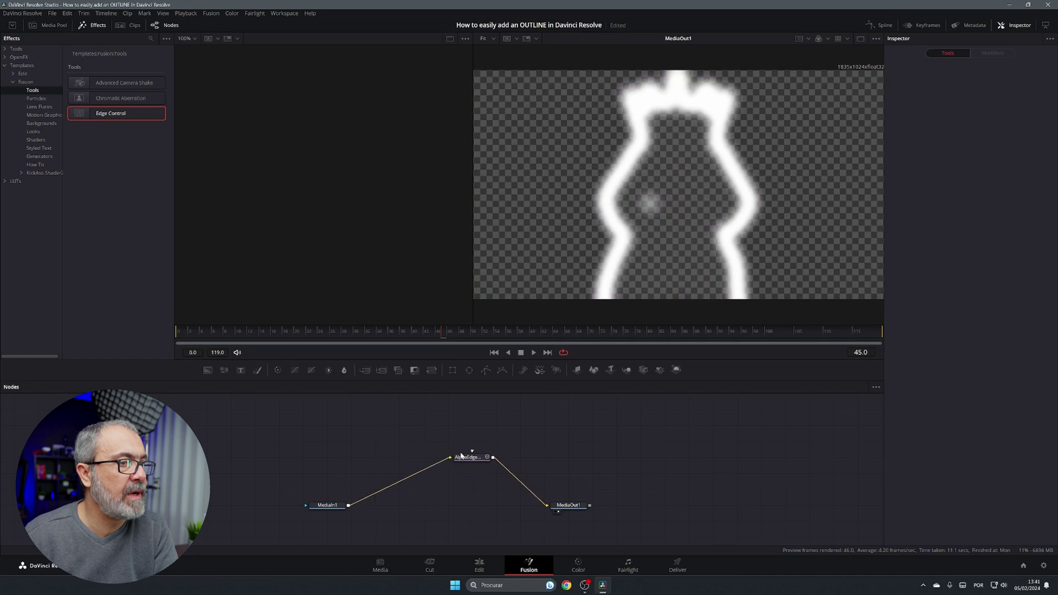
click(462, 456)
Add a second Max 2.png copy on Video 2 and select it.
click(479, 564)
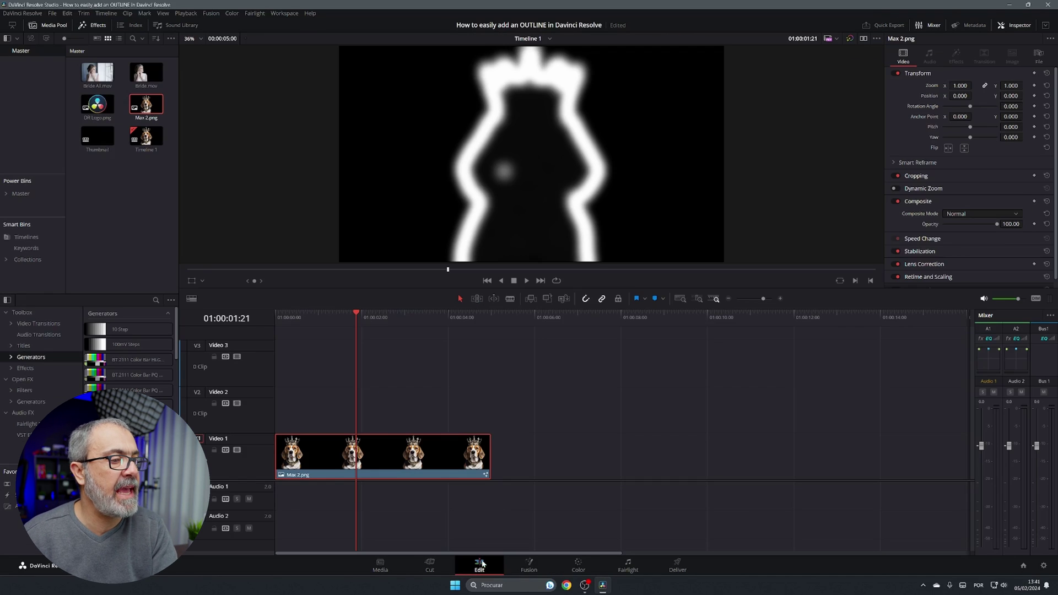
drag(146, 104, 279, 421)
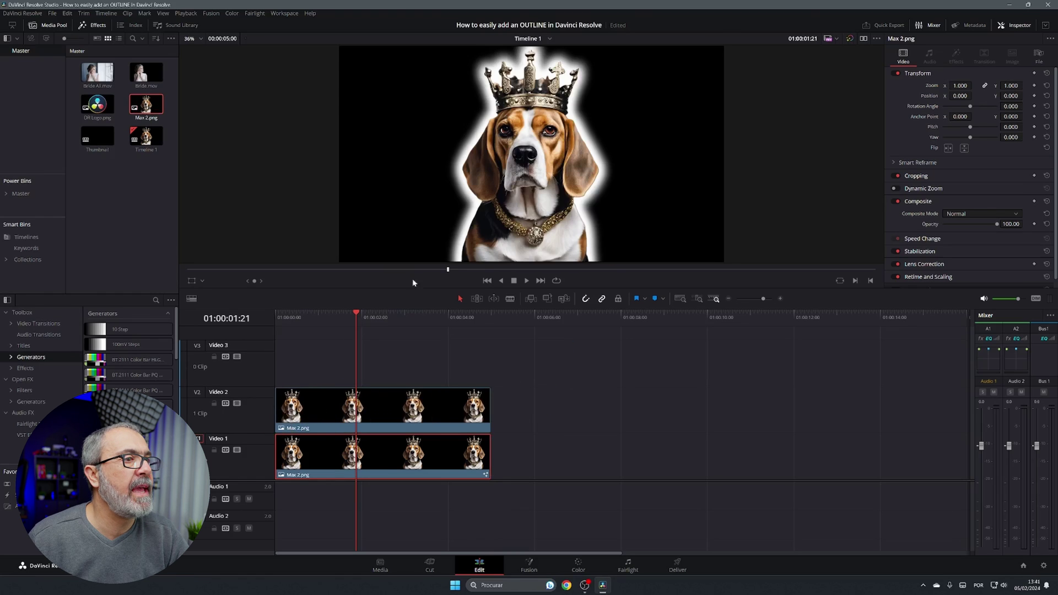
click(405, 412)
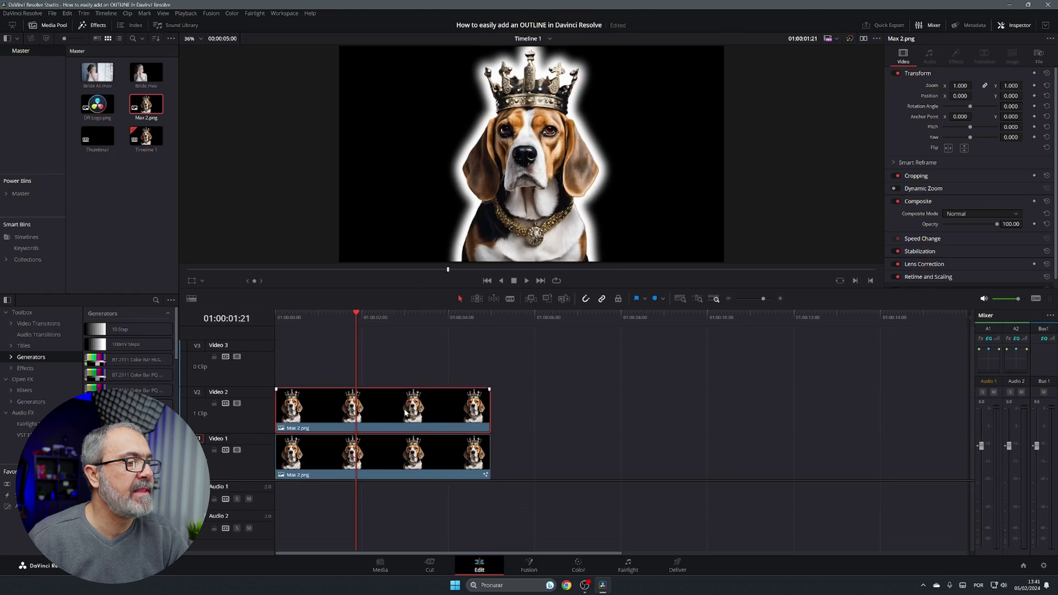
Tint outline clip 01 yellow with the Global wheel on the Color page.
click(441, 480)
click(579, 565)
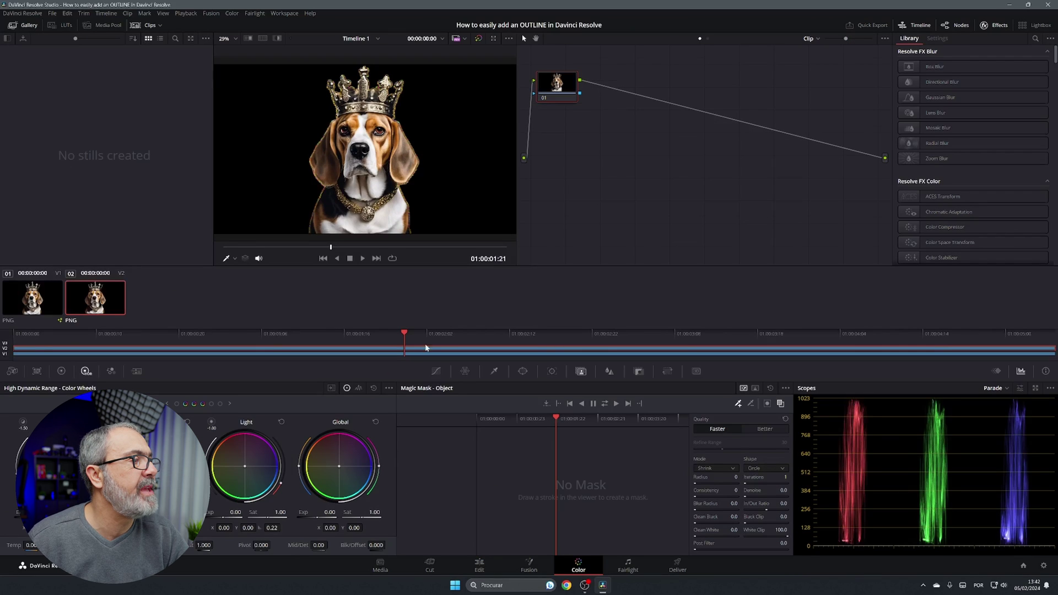
key(Home)
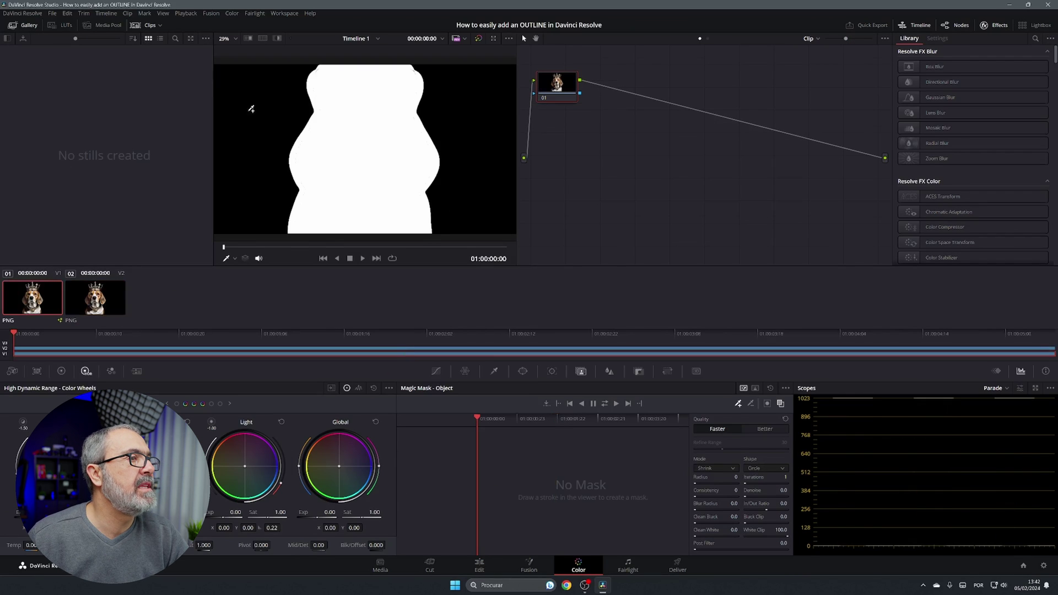
drag(557, 98, 578, 112)
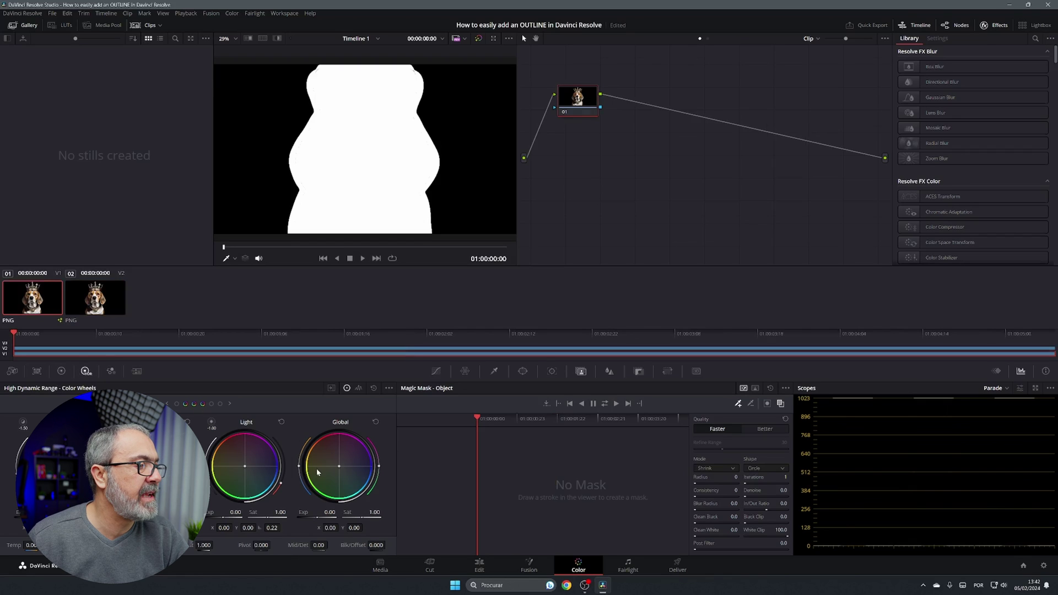
drag(340, 464, 322, 463)
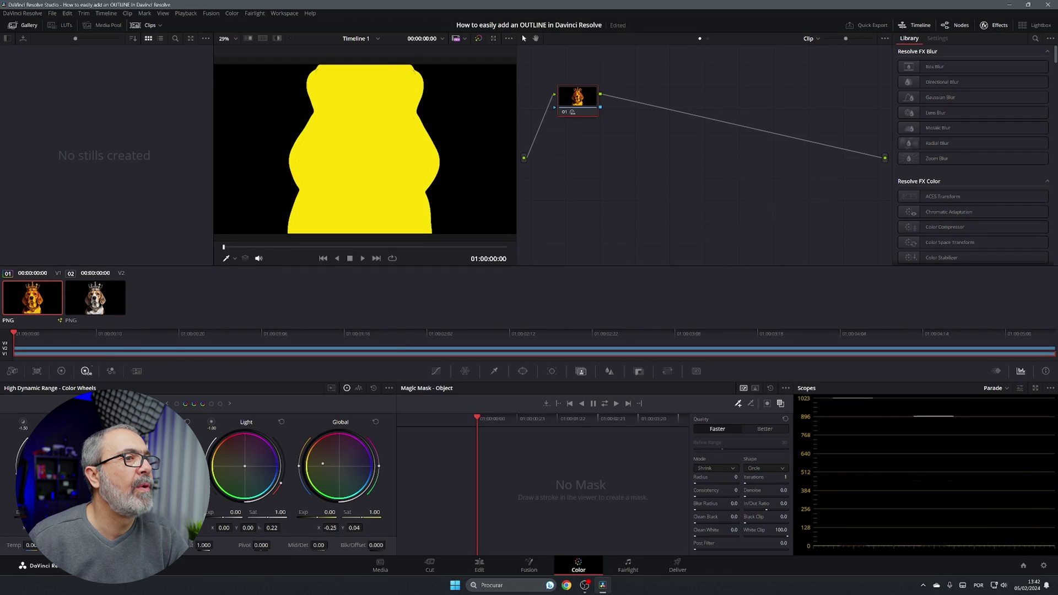
click(477, 568)
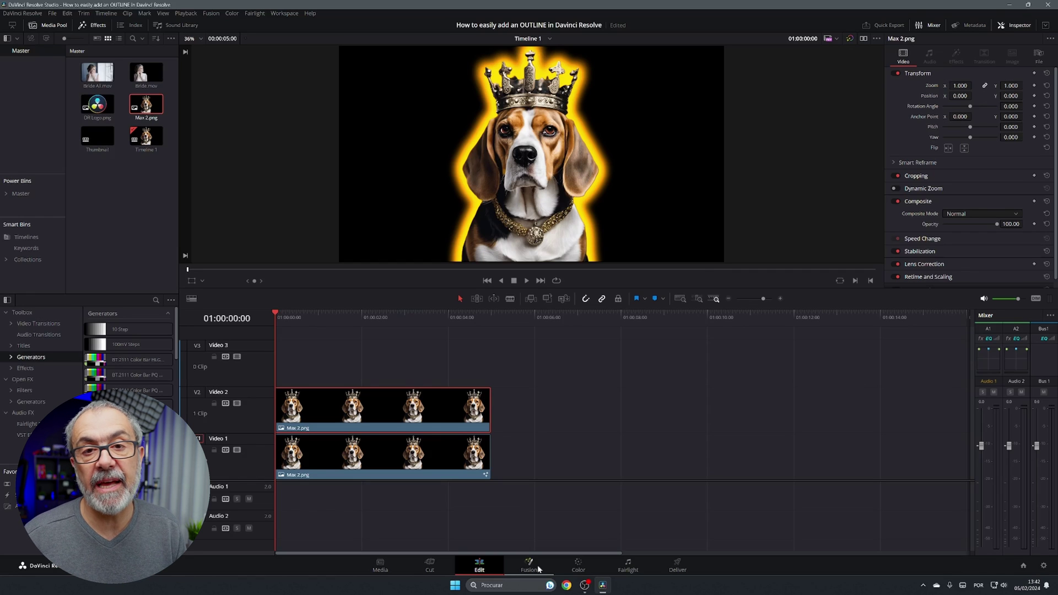
Delete both Max 2.png clips from the timeline and save the project.
drag(507, 454, 398, 400)
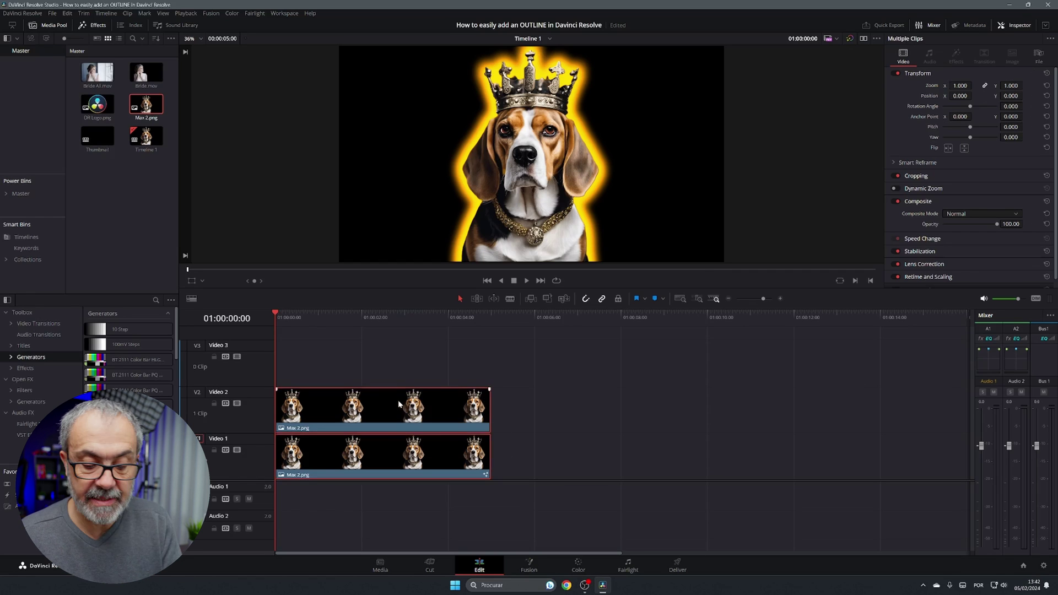
key(Delete)
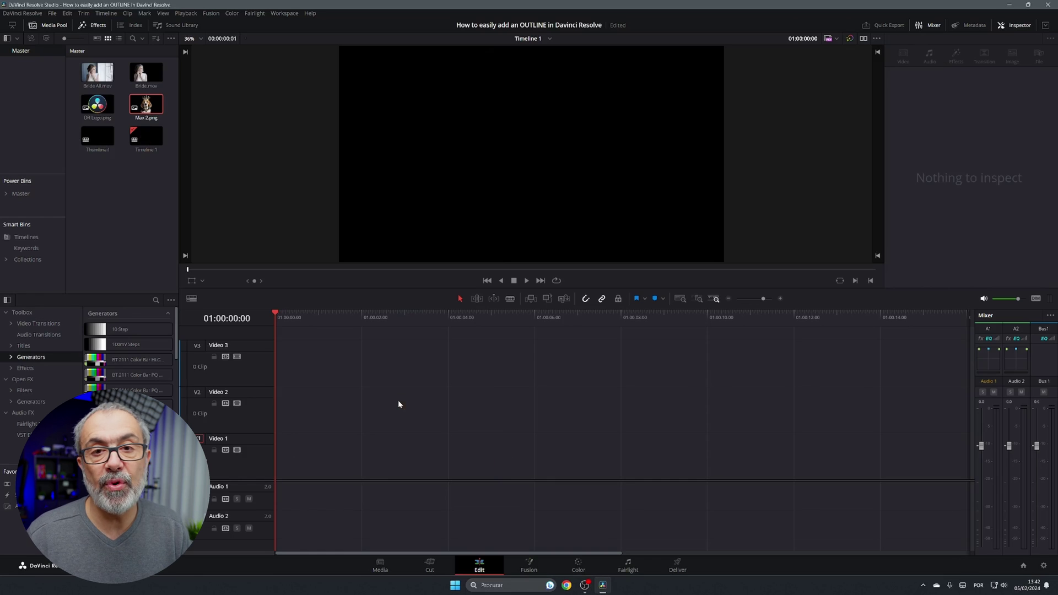
key(ctrl+s)
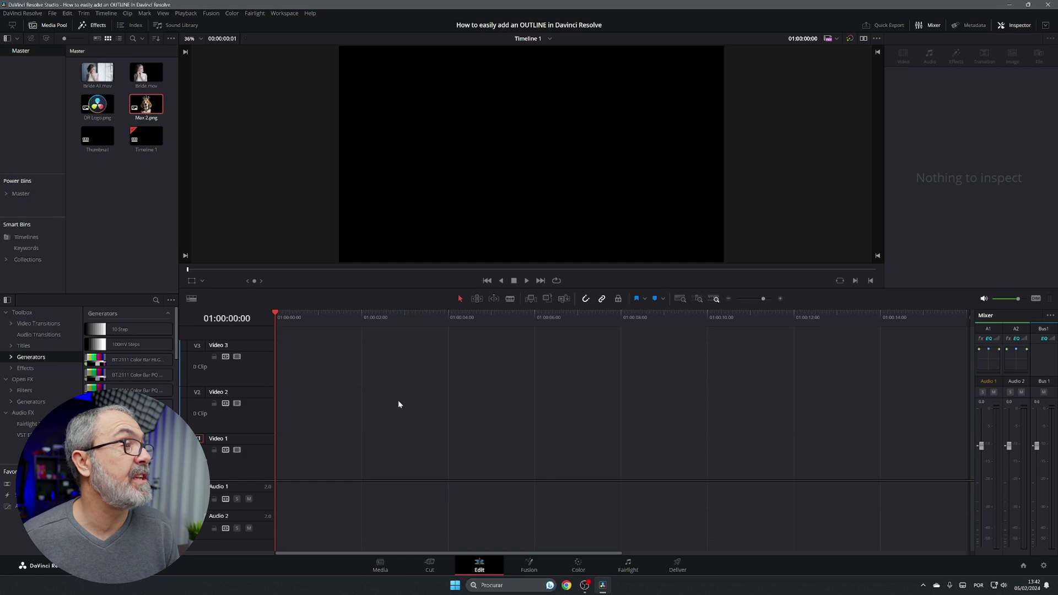
Place Bride All.mov on Video 1, trim it to five seconds, and return to 01:00:03:02.
drag(97, 72, 278, 470)
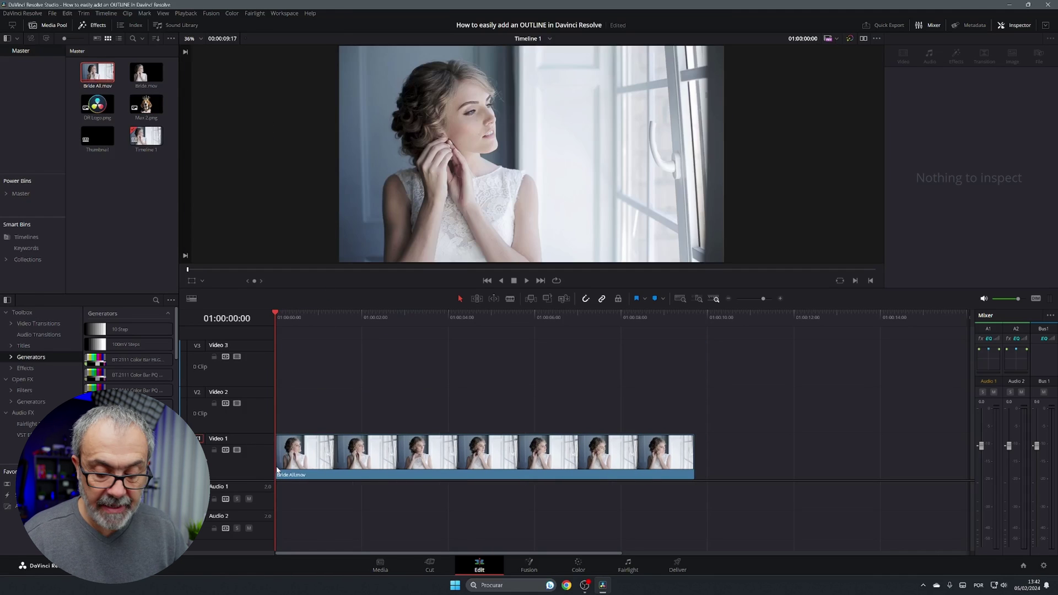
click(277, 470)
key(space)
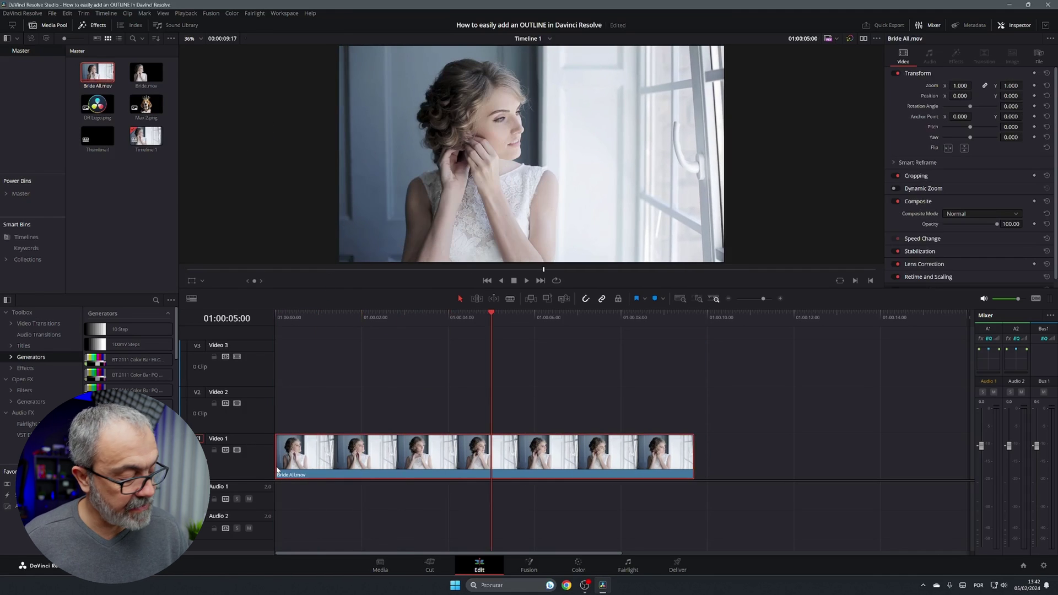
key(shift+bracketright)
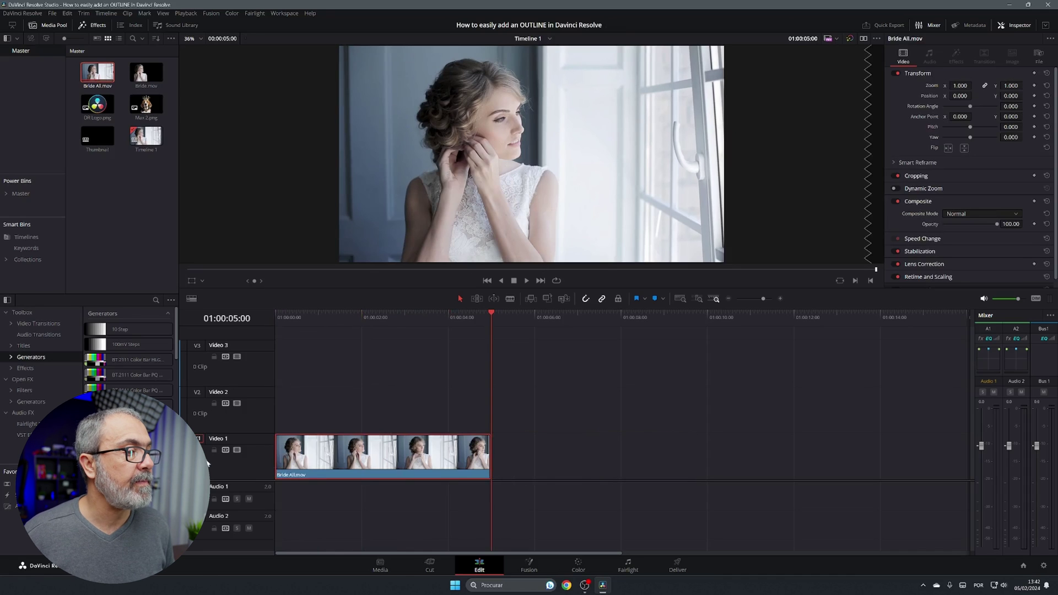
drag(492, 327, 407, 329)
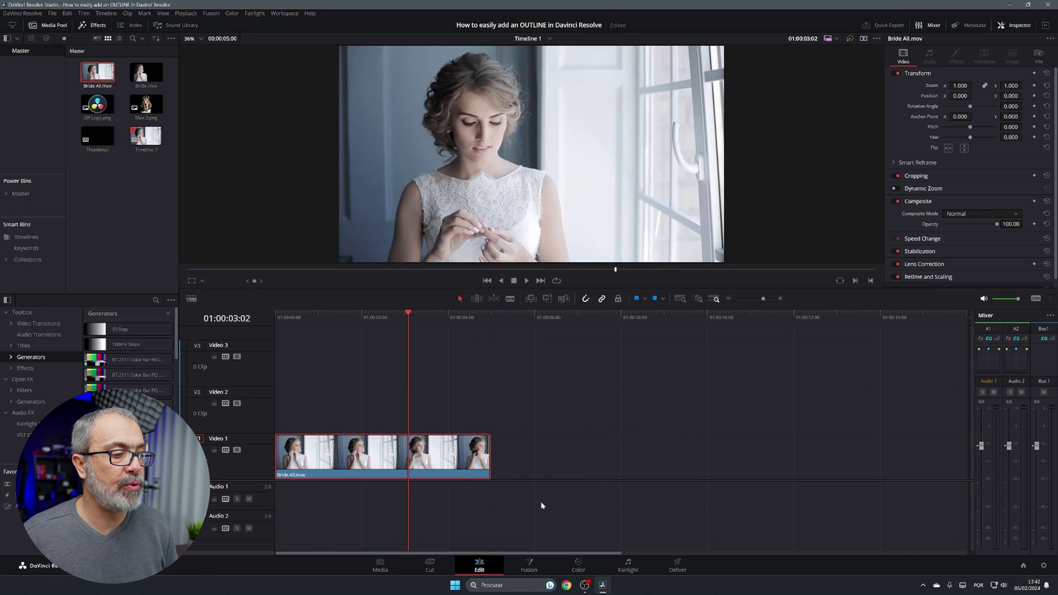
Magic Mask the bride's dress at Better quality, track it, and add an alpha output.
click(578, 565)
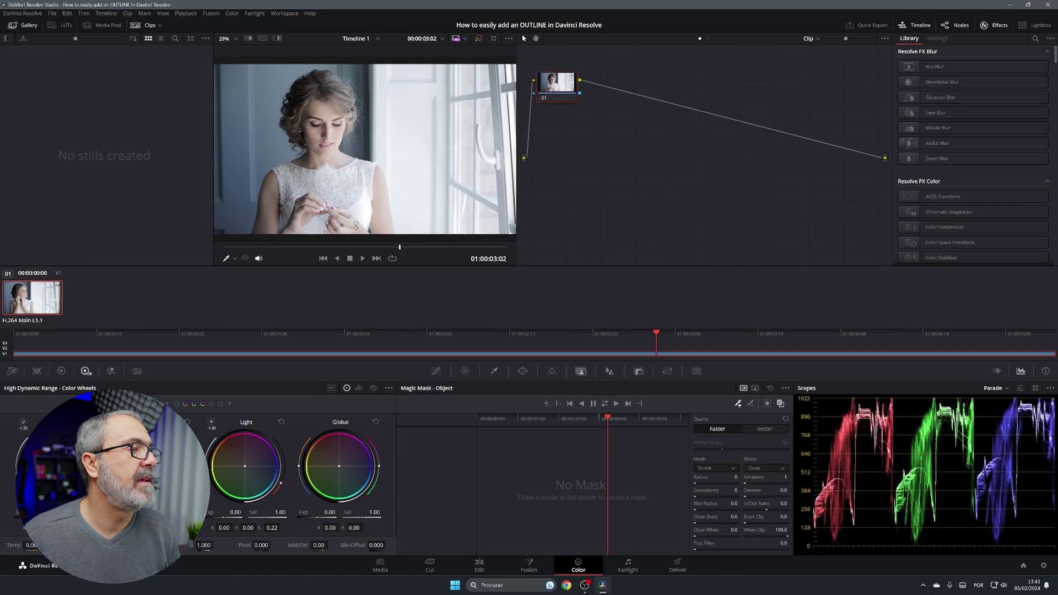
mouse_move(352, 226)
mouse_down()
mouse_move(379, 195)
mouse_move(337, 166)
mouse_move(333, 99)
mouse_move(311, 99)
mouse_move(329, 140)
mouse_move(279, 179)
mouse_move(265, 229)
mouse_move(281, 189)
mouse_move(299, 200)
mouse_move(297, 228)
mouse_move(325, 228)
mouse_up()
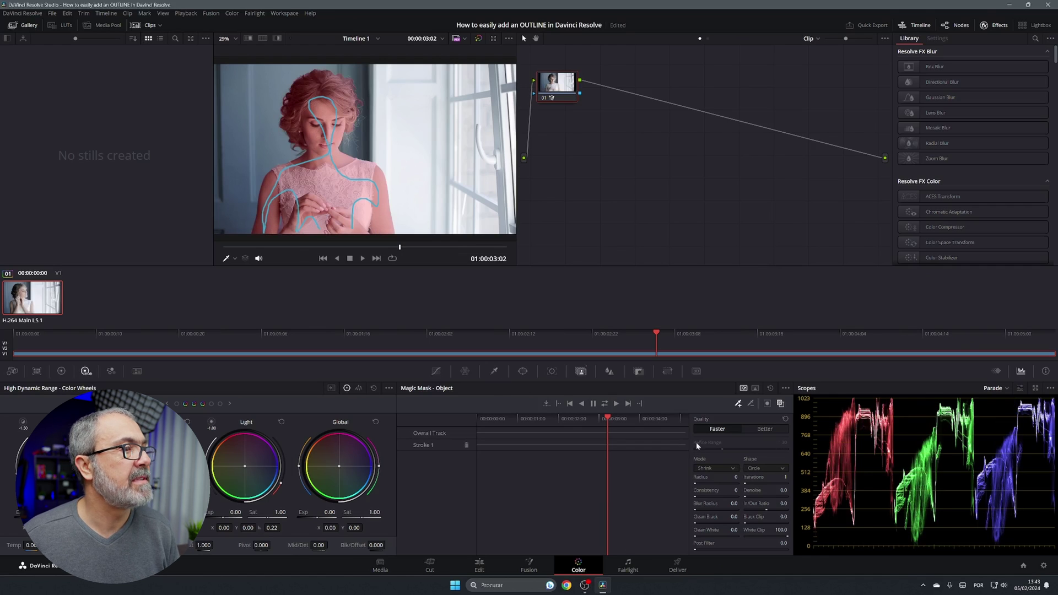
click(765, 428)
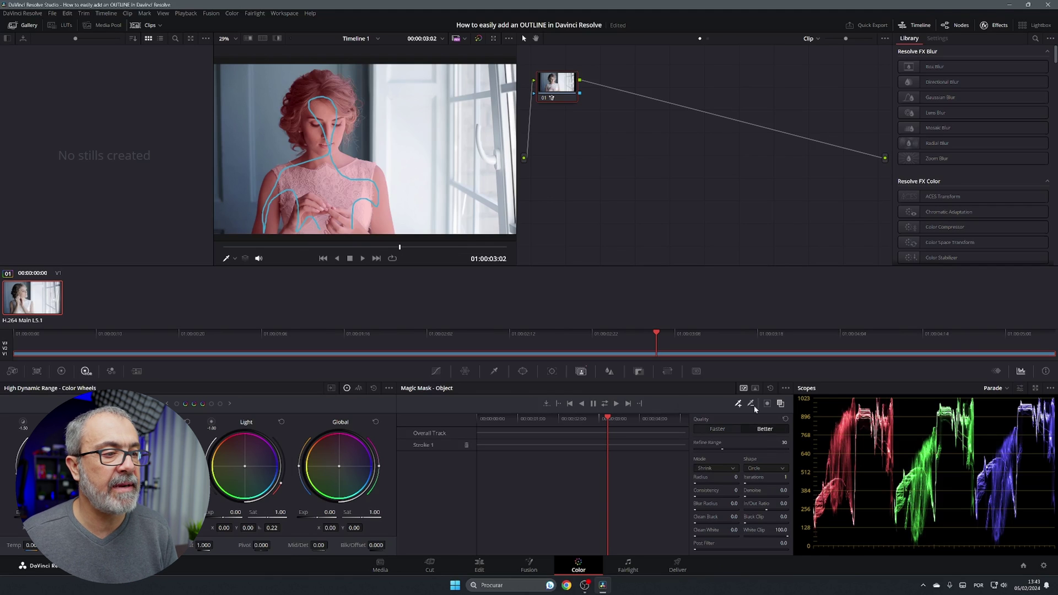
click(605, 403)
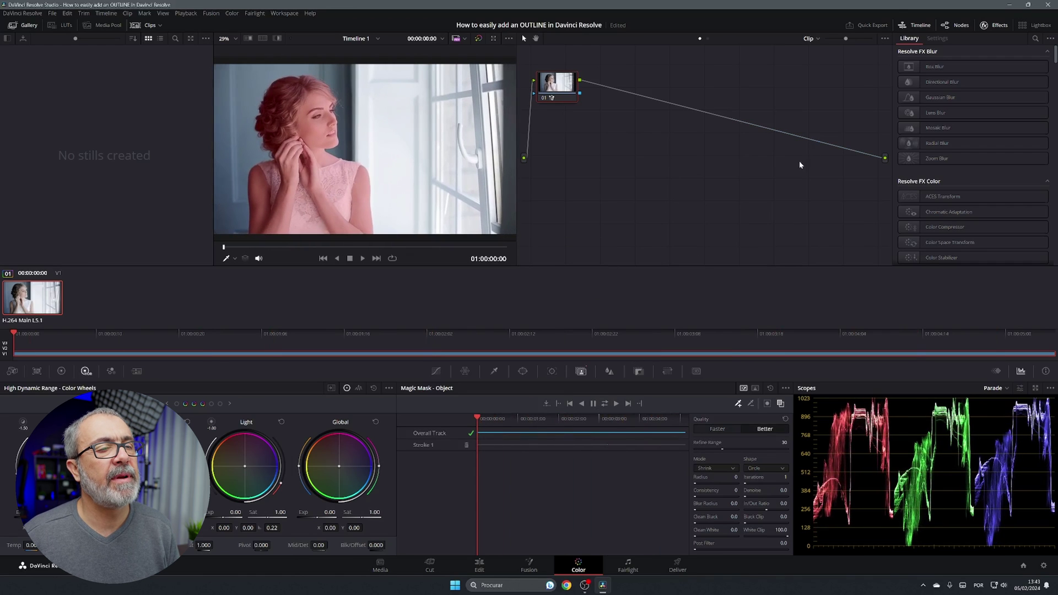
right_click(800, 164)
click(817, 201)
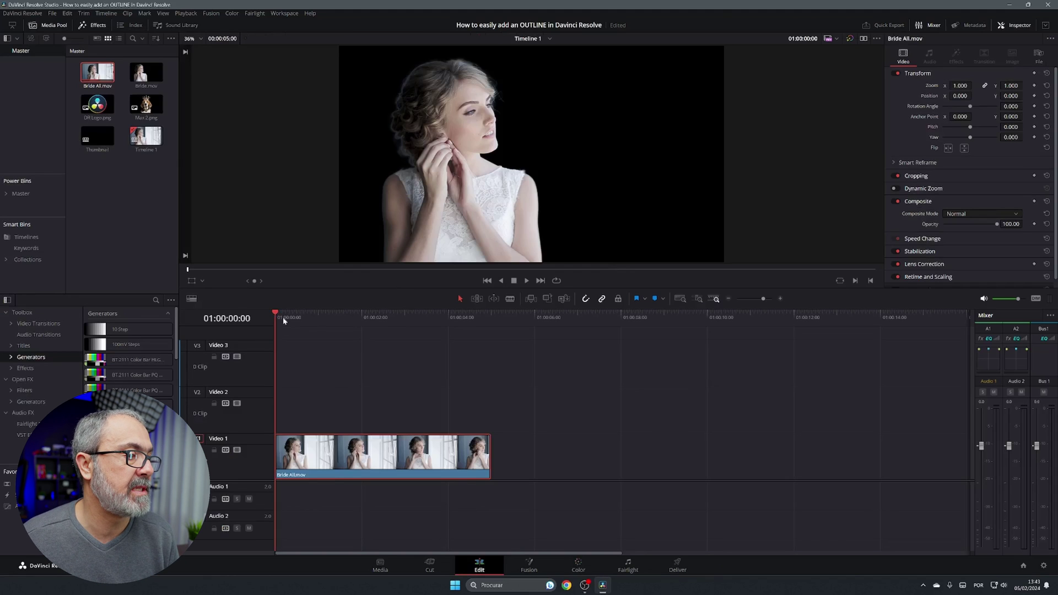
Insert Edge Control between MediaIn1 and MediaOut1 on the bride clip, then delete it again.
drag(276, 374, 357, 375)
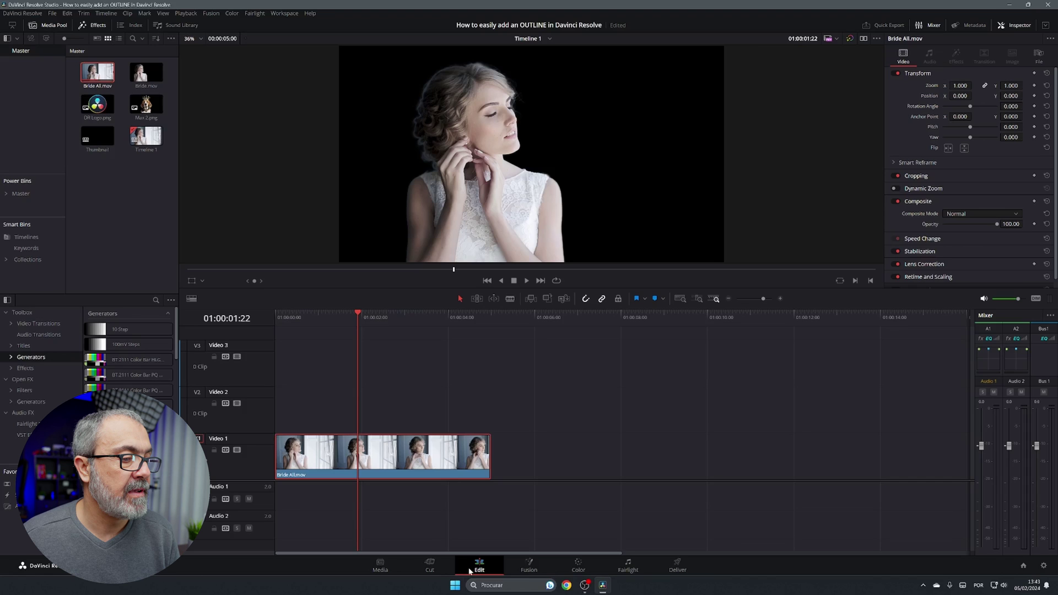
click(529, 566)
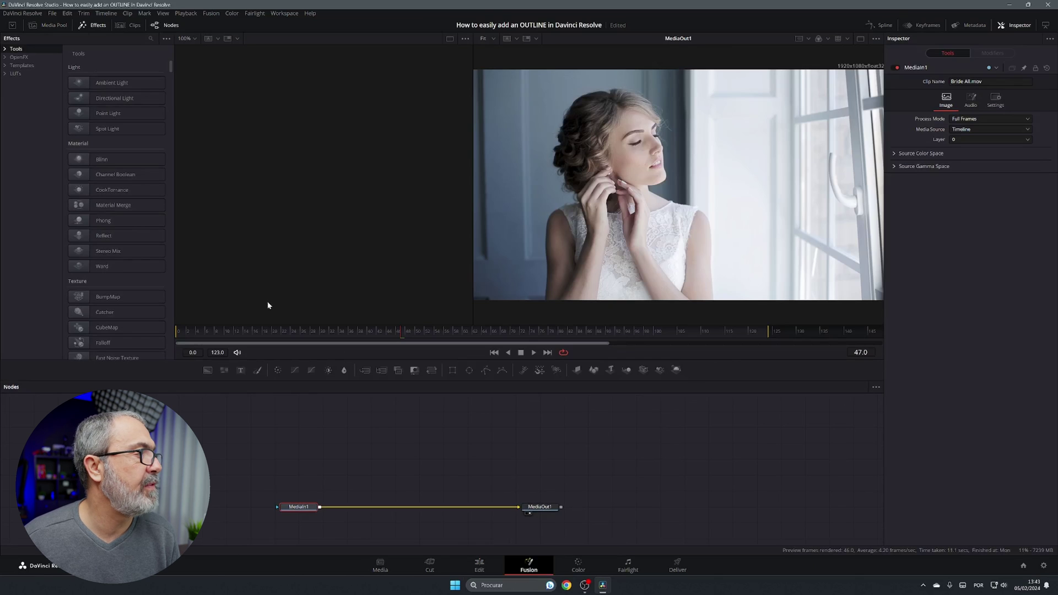
click(30, 66)
click(24, 84)
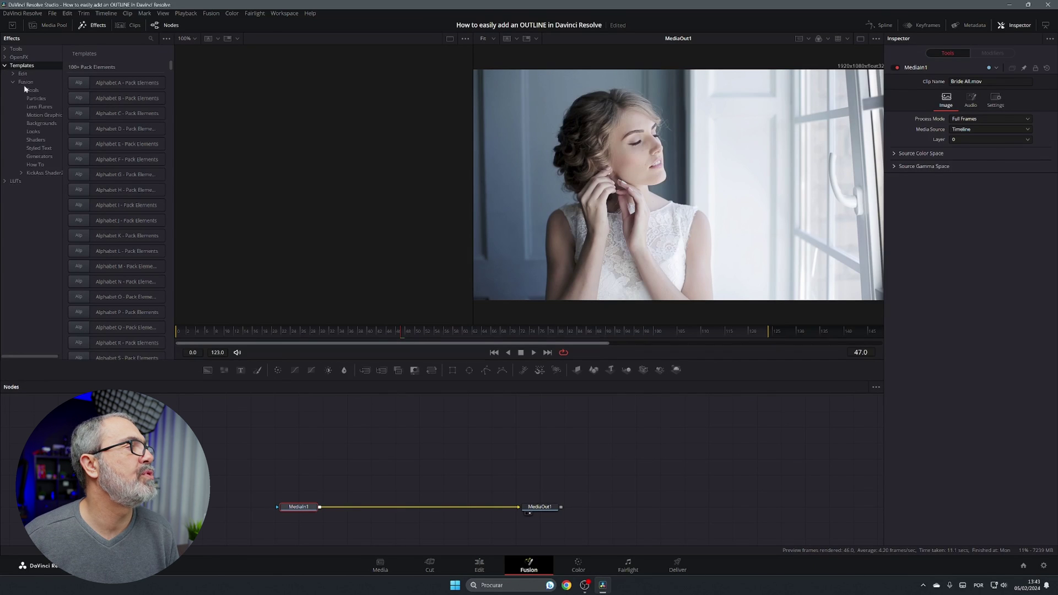
click(34, 91)
drag(101, 116, 456, 508)
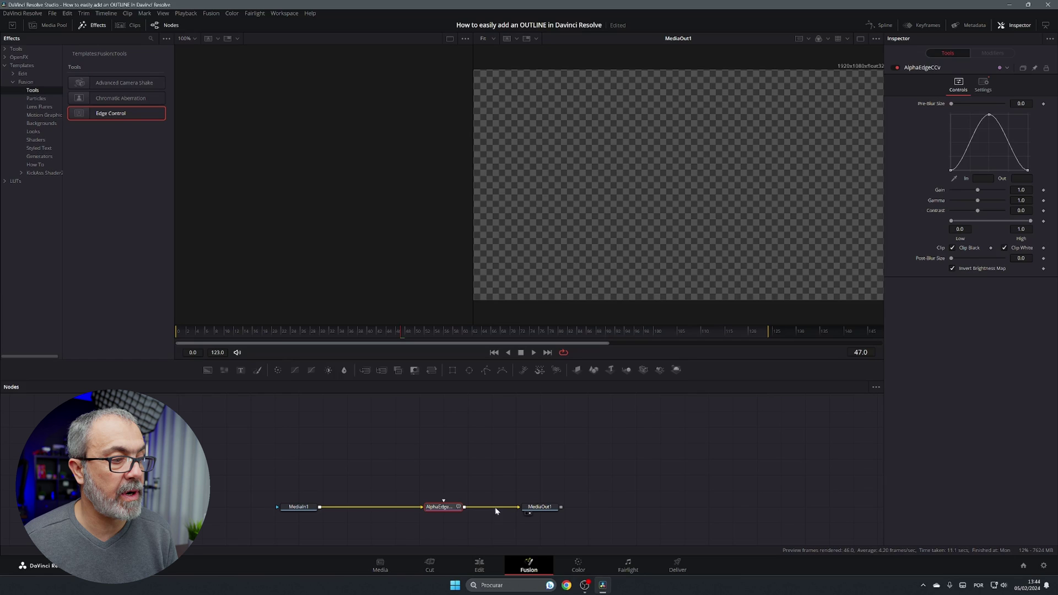
key(Delete)
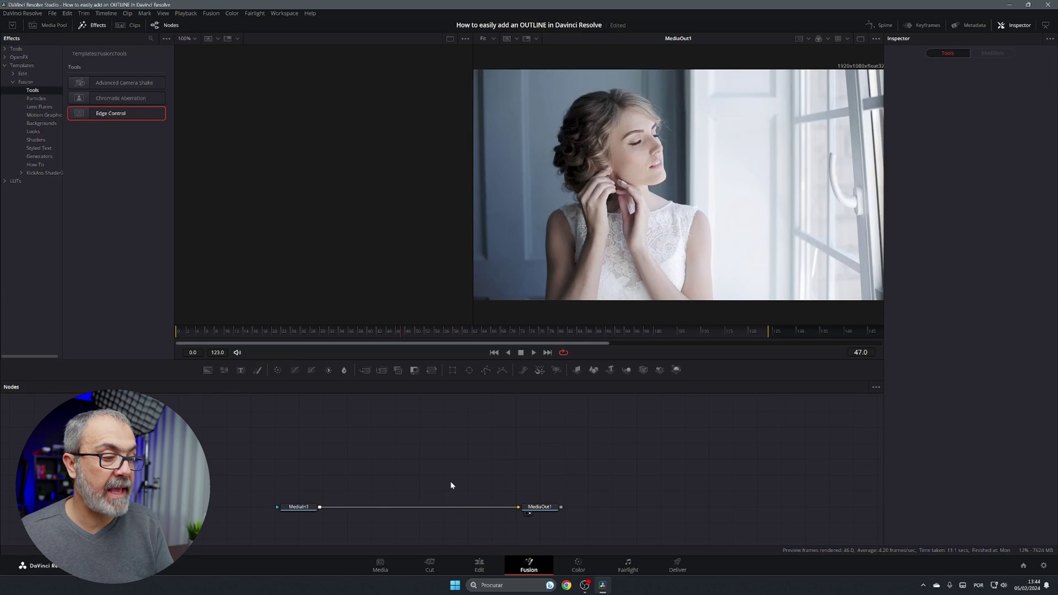
Clear the finished Bride.mov job from the Deliver page render queue.
click(578, 566)
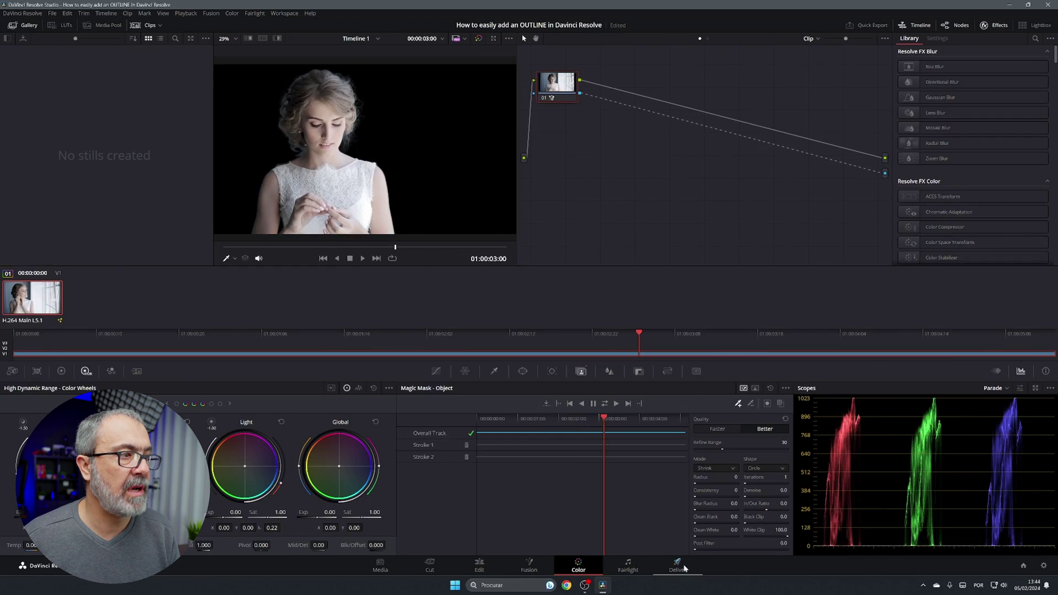
click(685, 567)
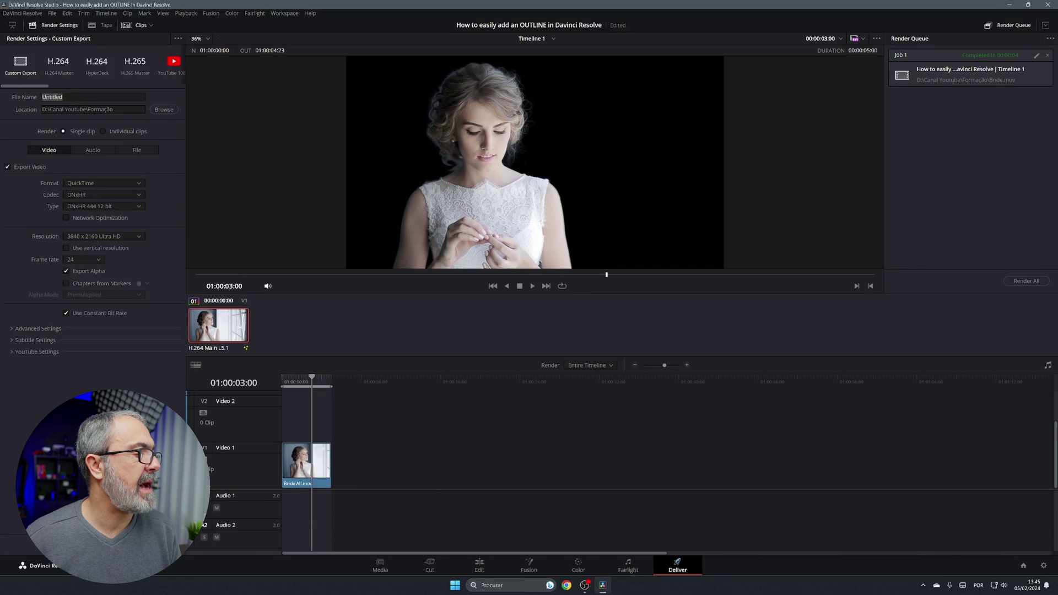
click(1047, 55)
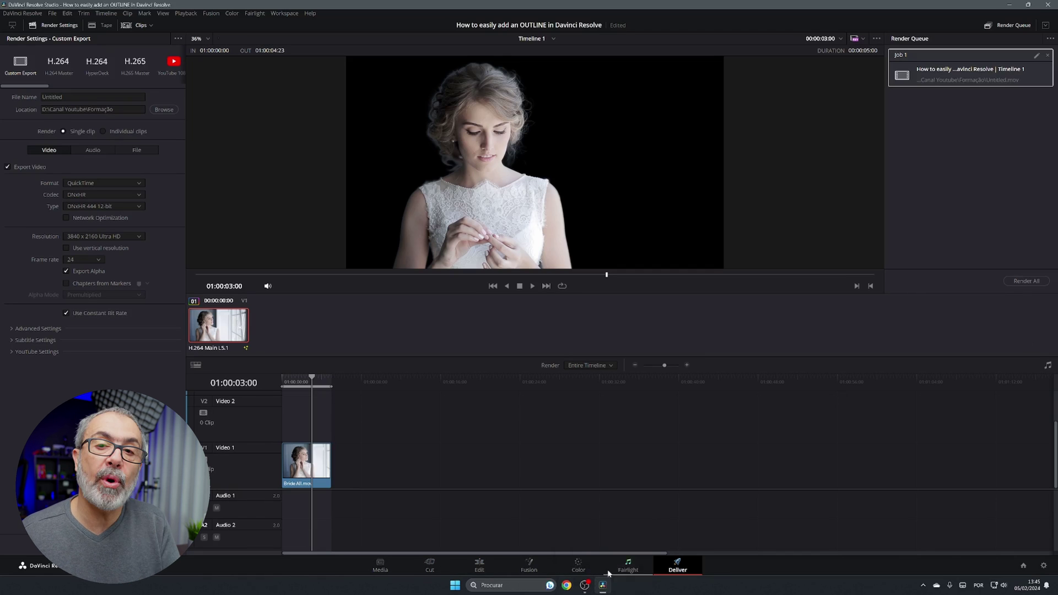
Replace Bride All.mov on Video 1 with Bride.mov from the media pool.
click(482, 564)
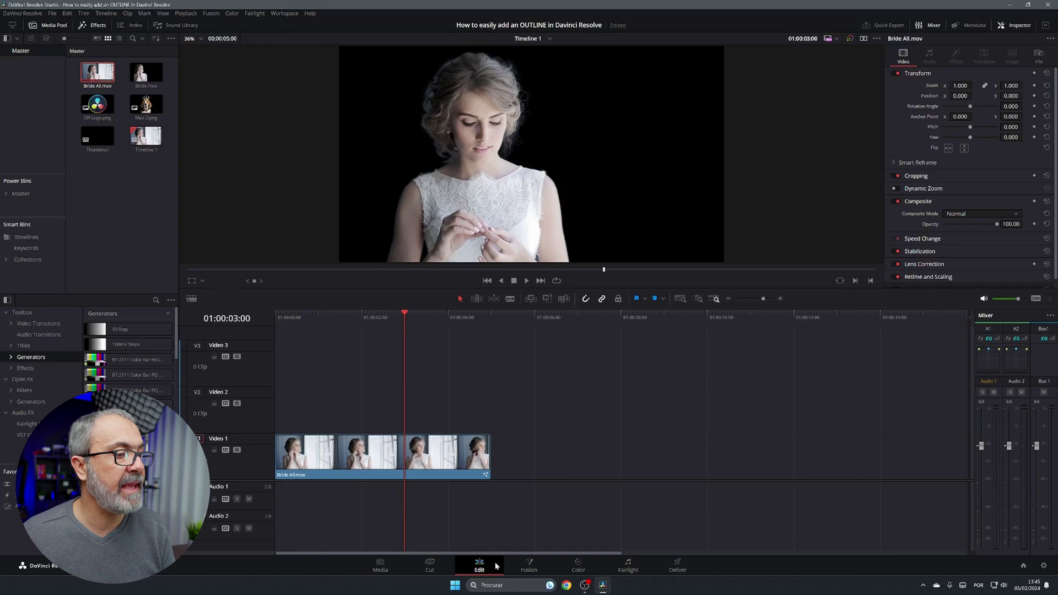
click(483, 440)
key(Delete)
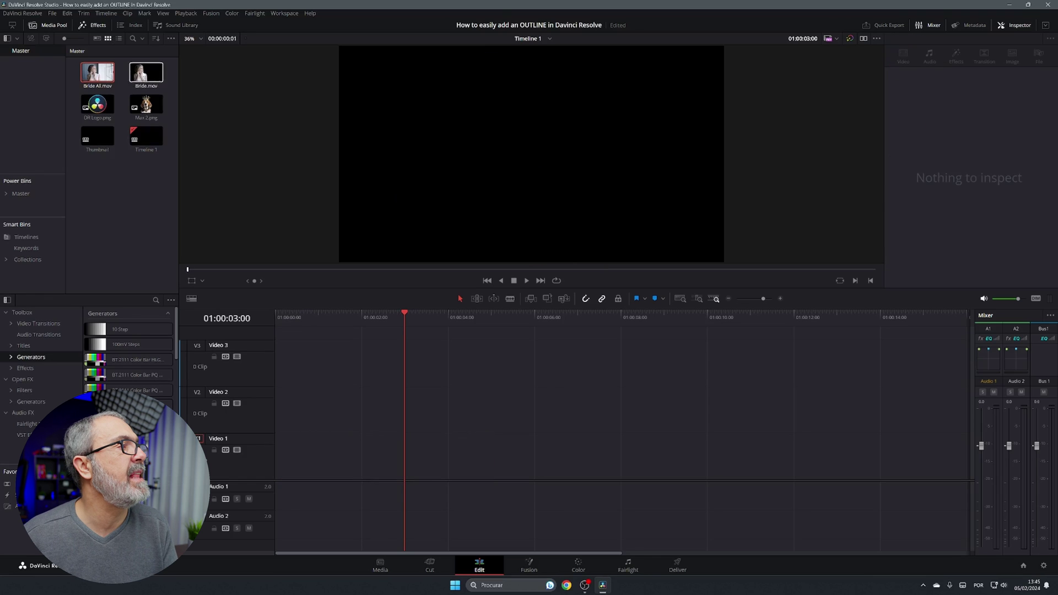
click(145, 74)
drag(145, 73, 278, 465)
Move Bride.mov to Video 2 and place a yellow-green Solid Color background beneath it.
drag(404, 314, 381, 383)
drag(413, 449, 411, 425)
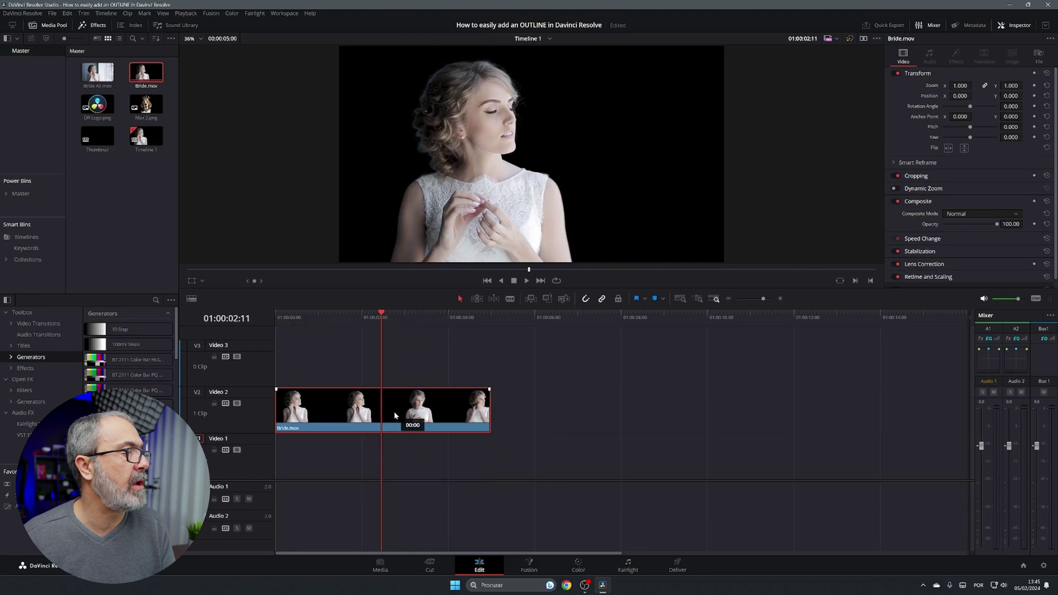
drag(132, 468, 279, 449)
click(955, 103)
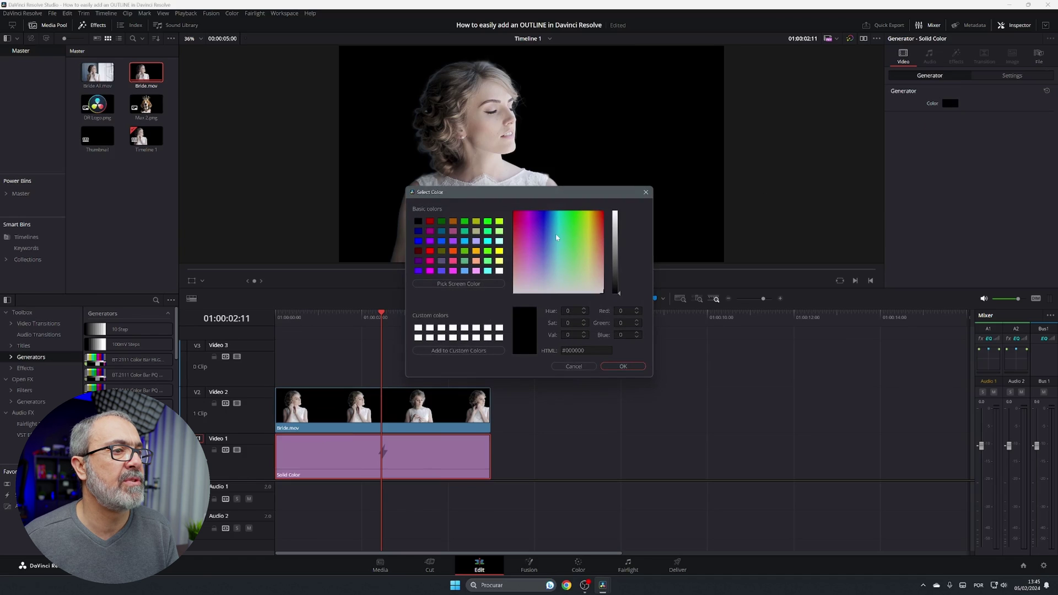
click(586, 229)
click(618, 228)
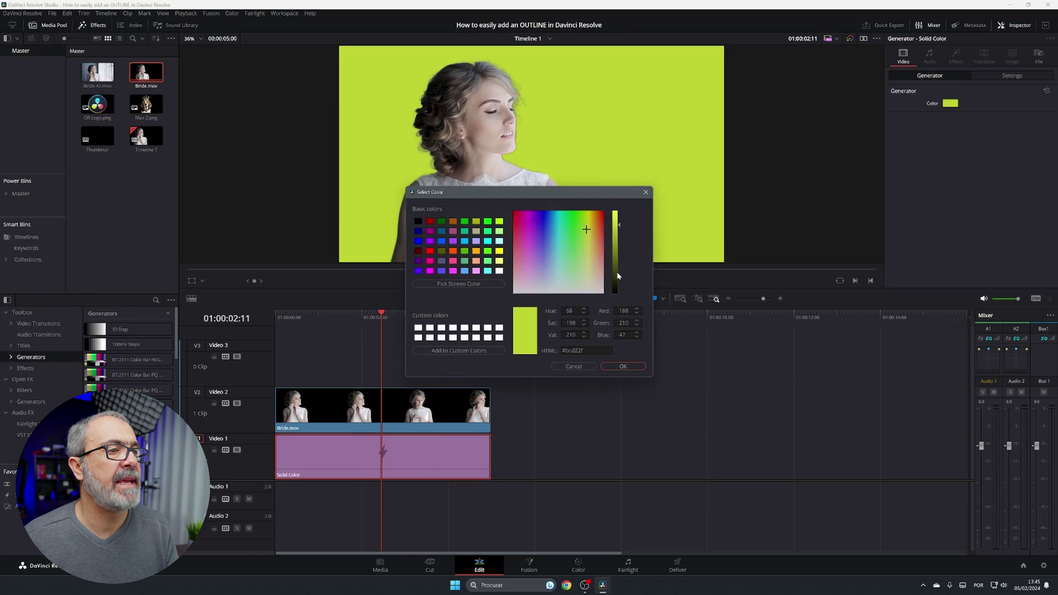
click(622, 366)
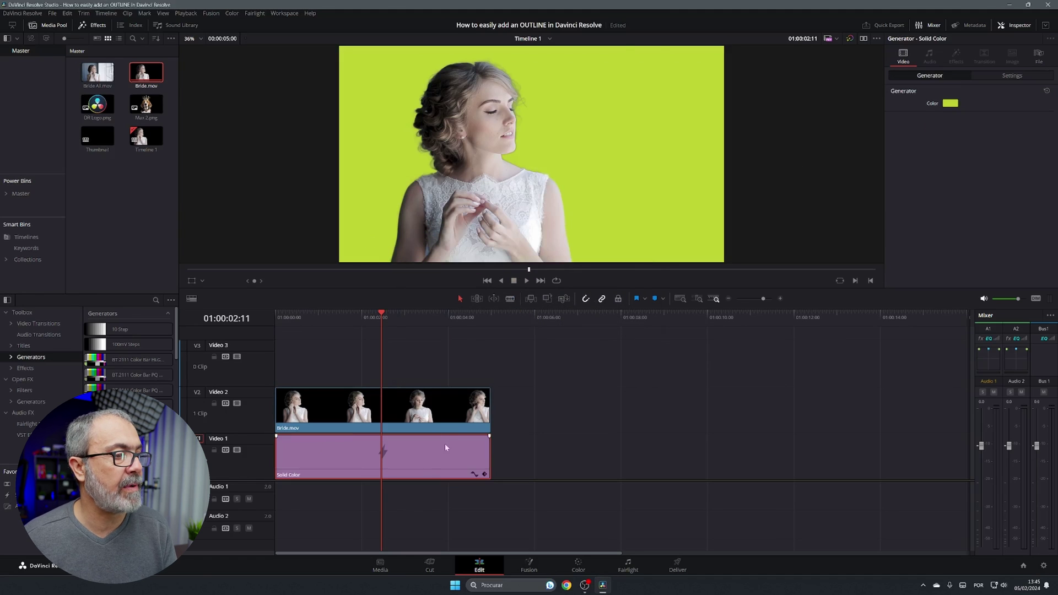
Remove the solid background, return Bride.mov to Video 1, and open it in Fusion.
key(Delete)
drag(414, 392, 414, 459)
click(528, 565)
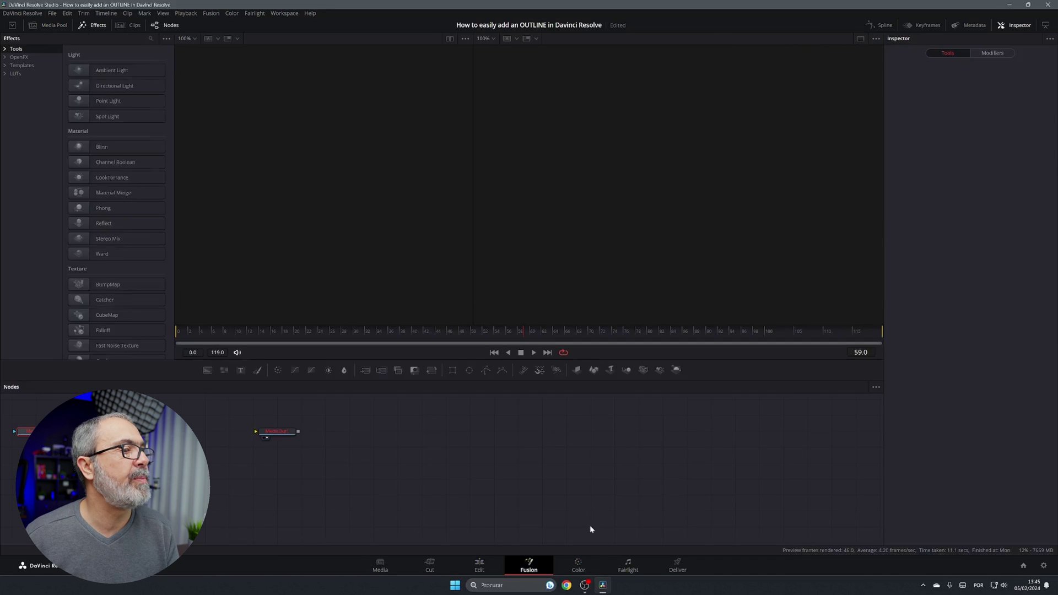
Insert the Fusion Edge Control tool template between the MediaIn and MediaOut nodes.
click(4, 65)
click(13, 82)
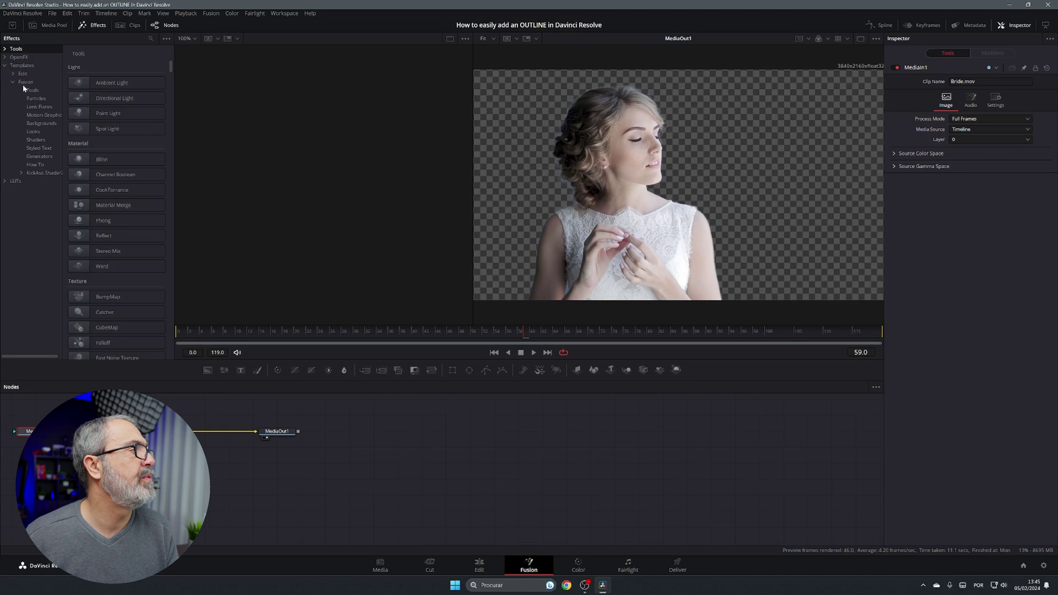
click(31, 90)
drag(116, 113, 205, 436)
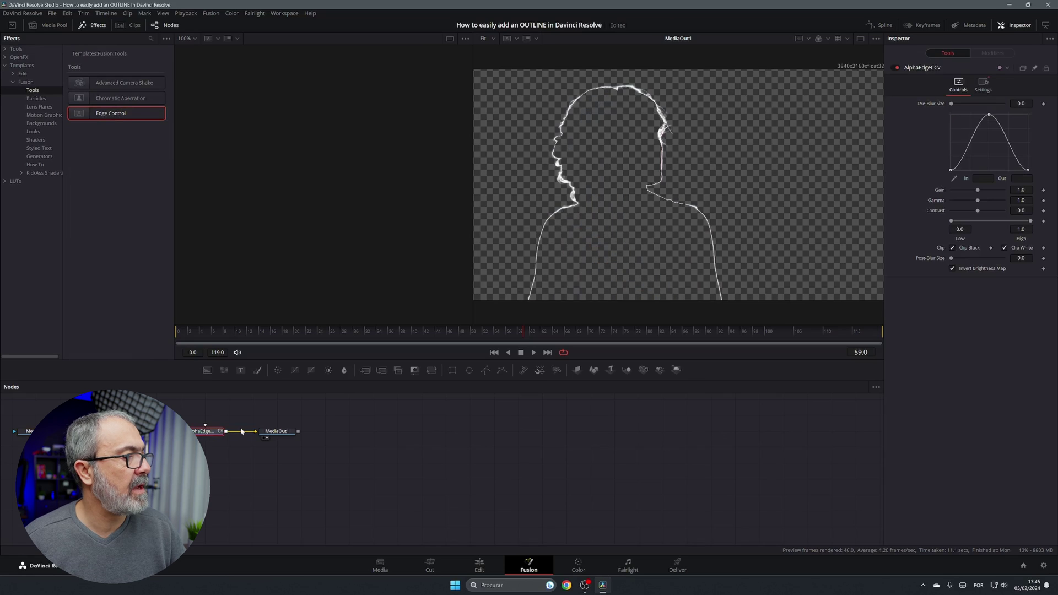
Set Edge Control to Pre-Blur Size 20.5, Post-Blur Size 3.46 and Gain 1.76.
click(277, 434)
scroll(534, 518, up, 3)
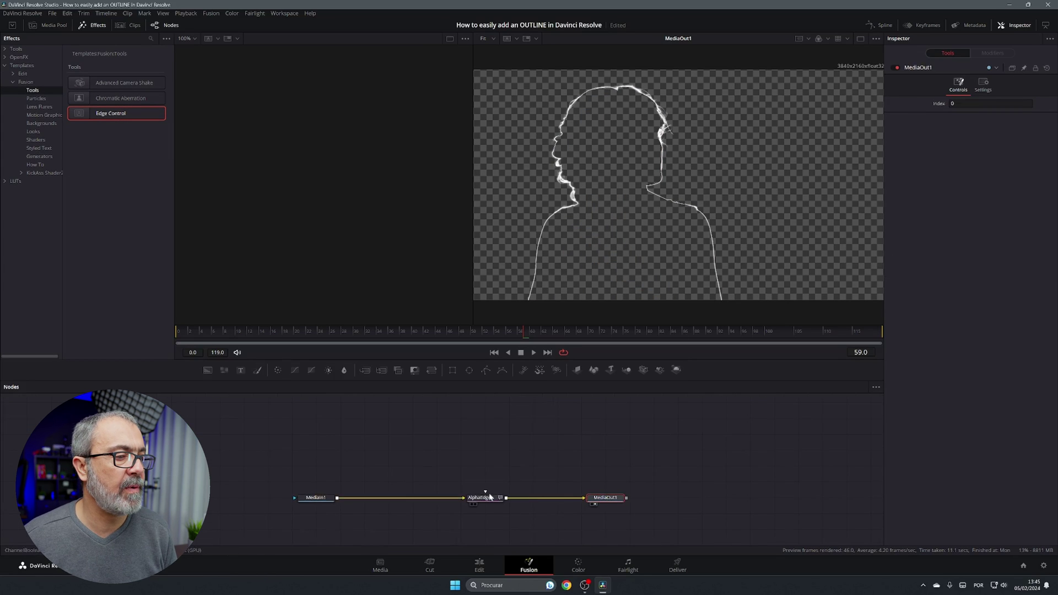
click(486, 501)
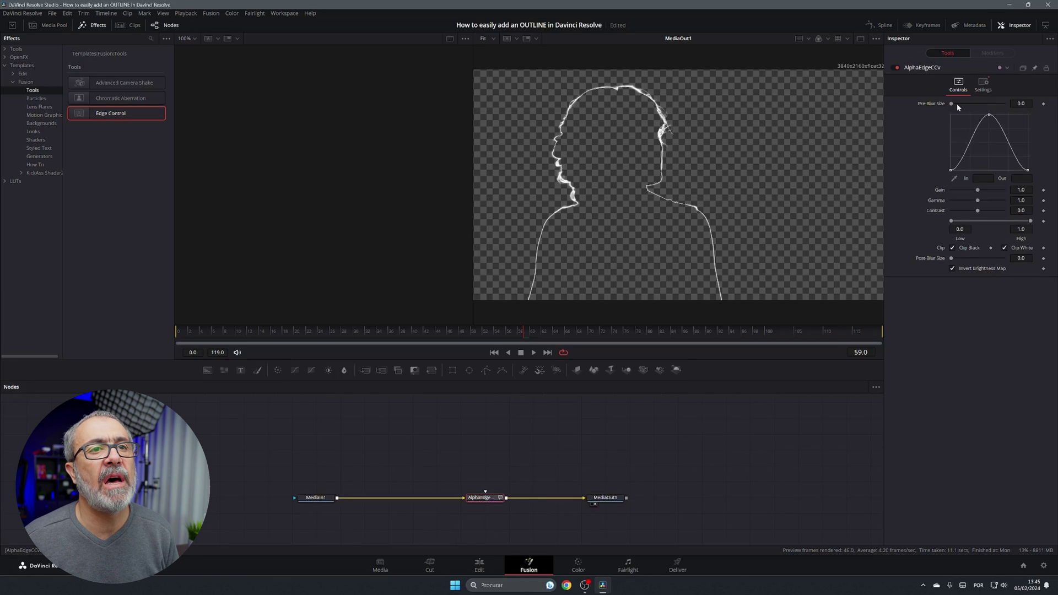
drag(951, 104, 962, 106)
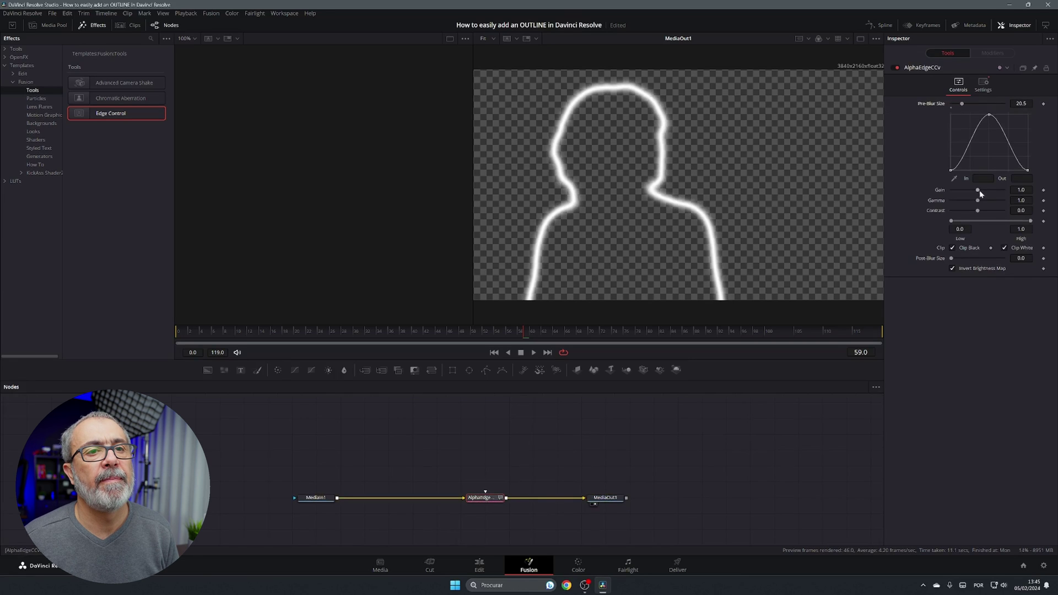
drag(951, 258, 969, 259)
drag(978, 190, 983, 190)
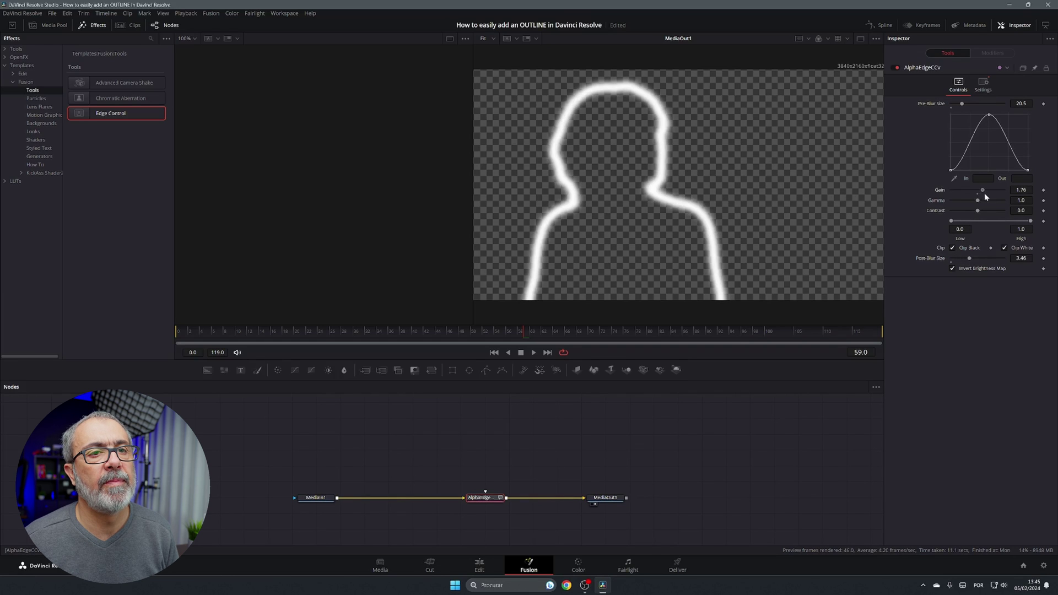
Stack a second Bride.mov on Video 2 above the outline clip, then go to Color.
key(shift+4)
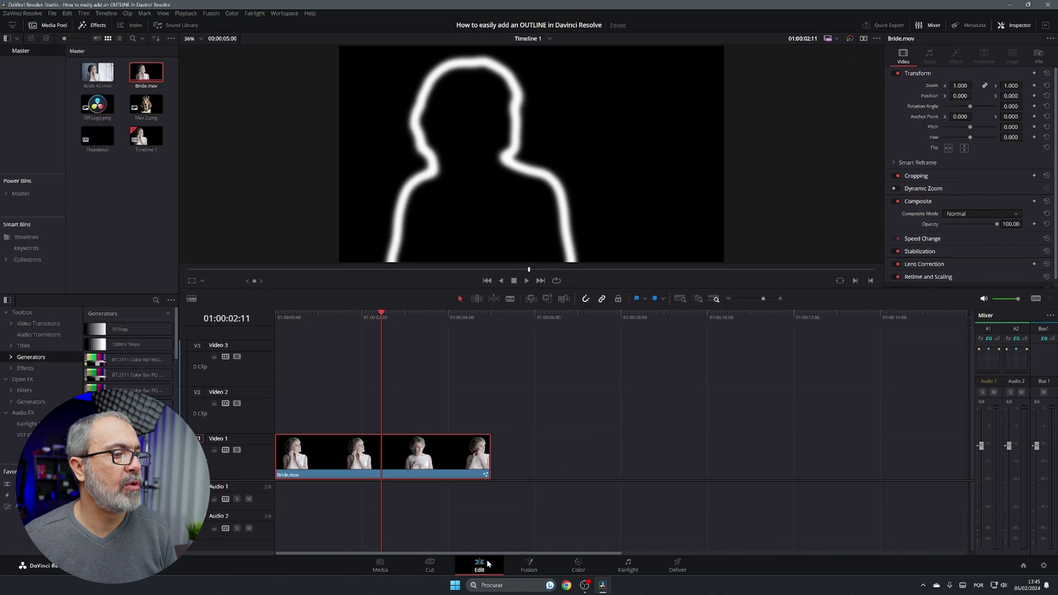
click(146, 73)
drag(149, 74, 281, 420)
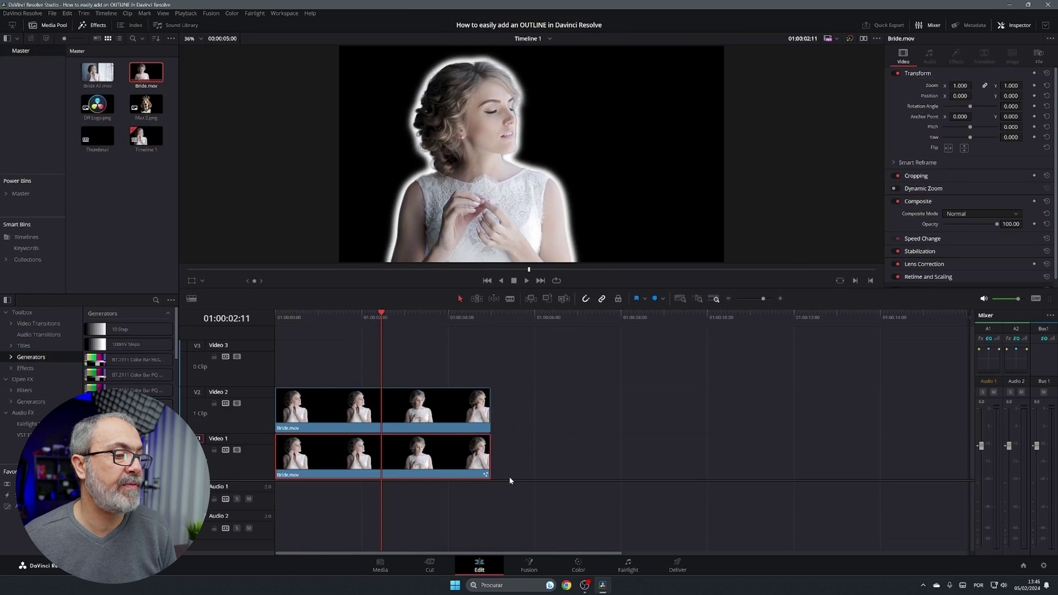
click(578, 565)
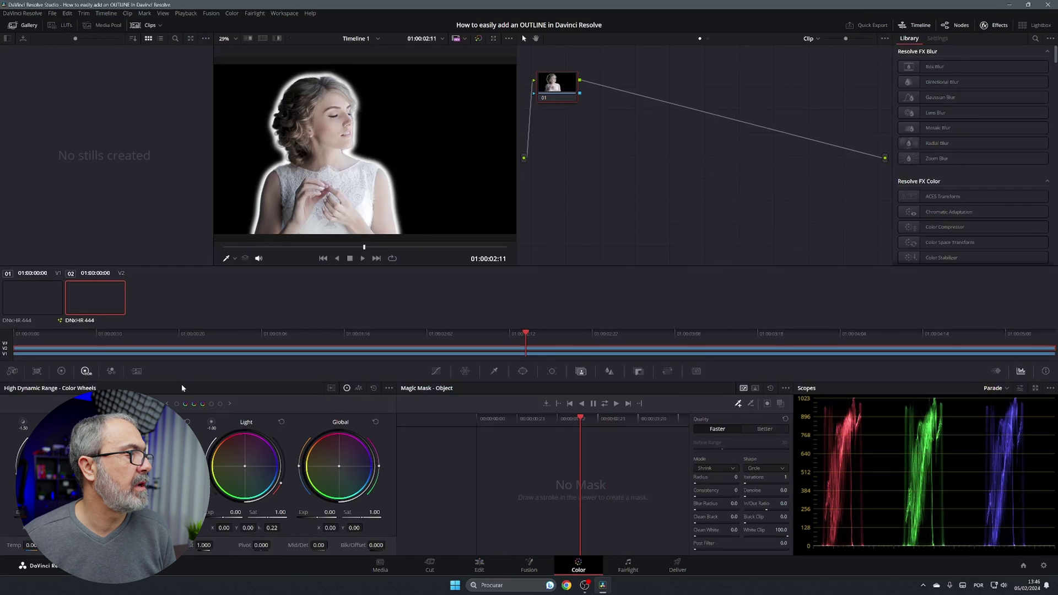
On outline clip 01, shift the Light wheel toward orange and the Global wheel toward red.
click(37, 300)
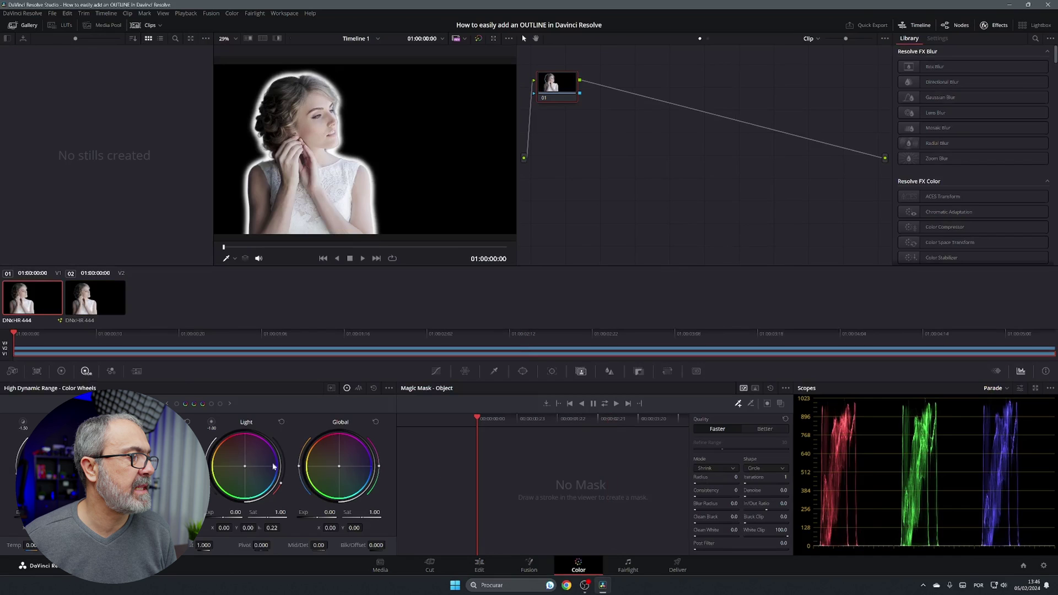
drag(250, 468, 227, 438)
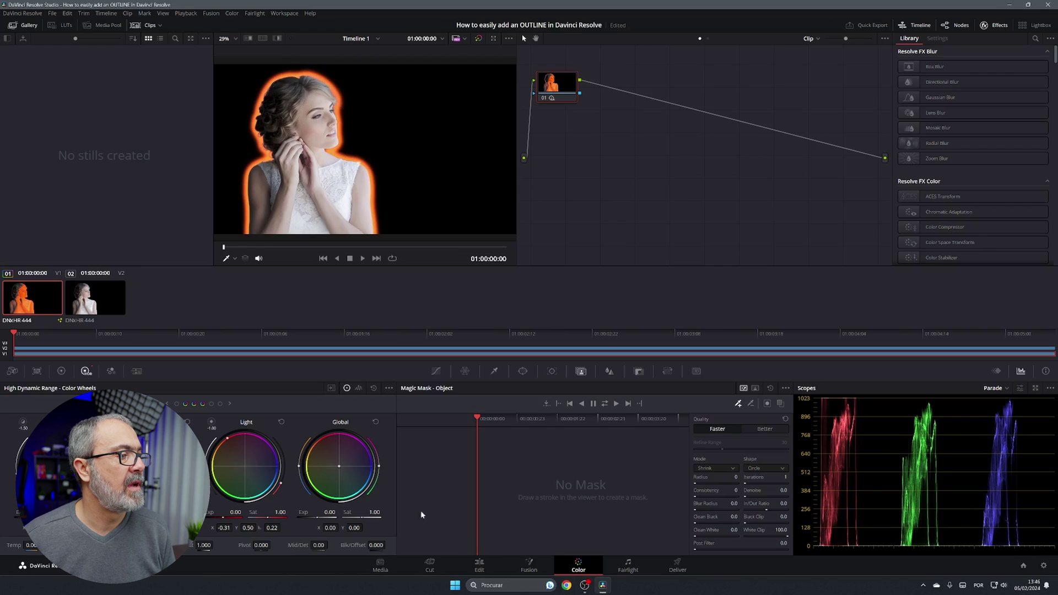
drag(340, 469, 332, 450)
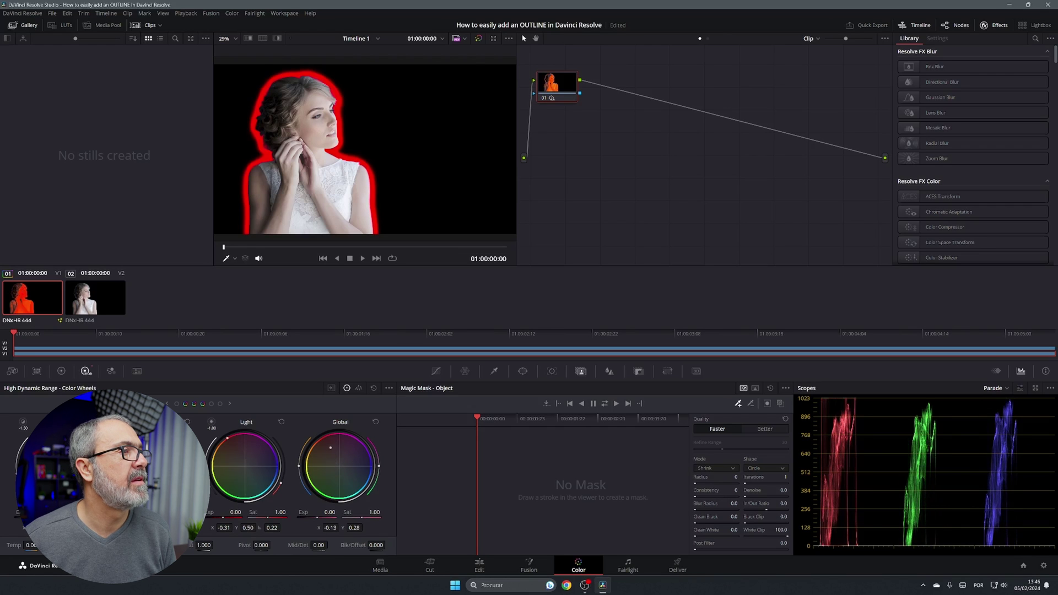